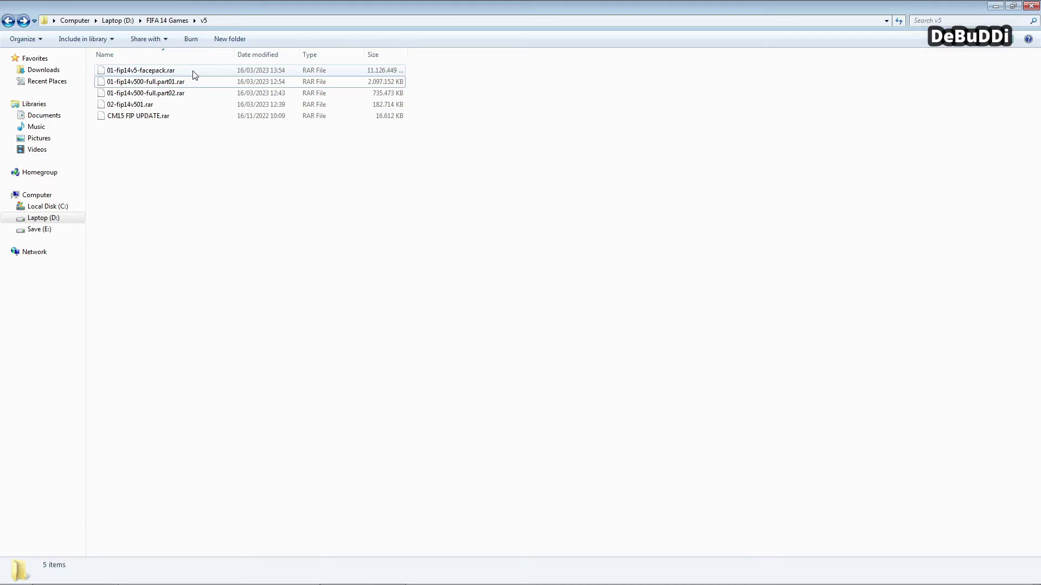
# - Extract the 01-fip14v500-full.part01.rar archive into the current v5 folder with 7-Zip and dismiss the finished extraction
pyautogui.click(193, 72)
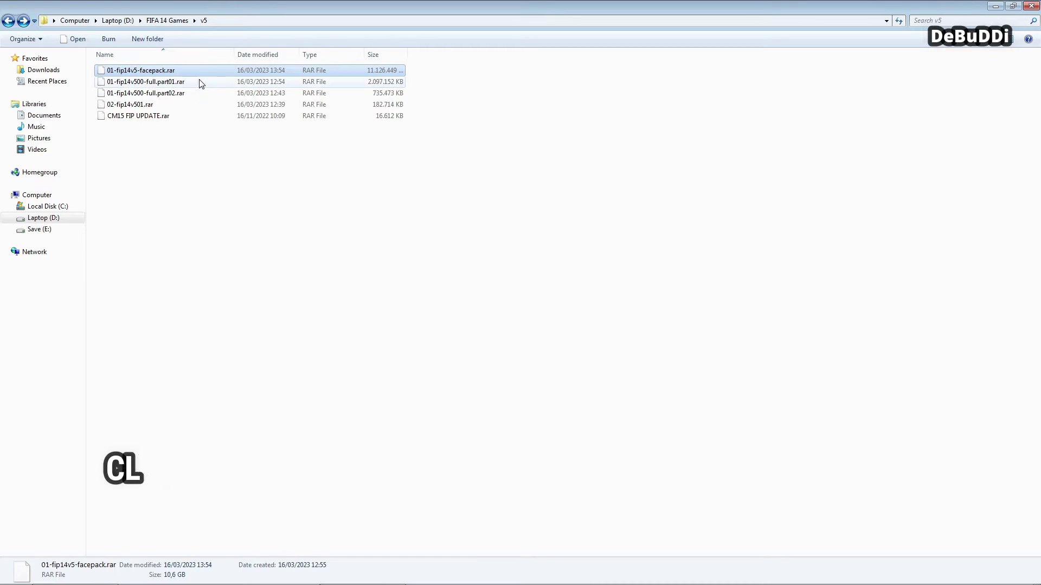
pyautogui.rightClick(364, 73)
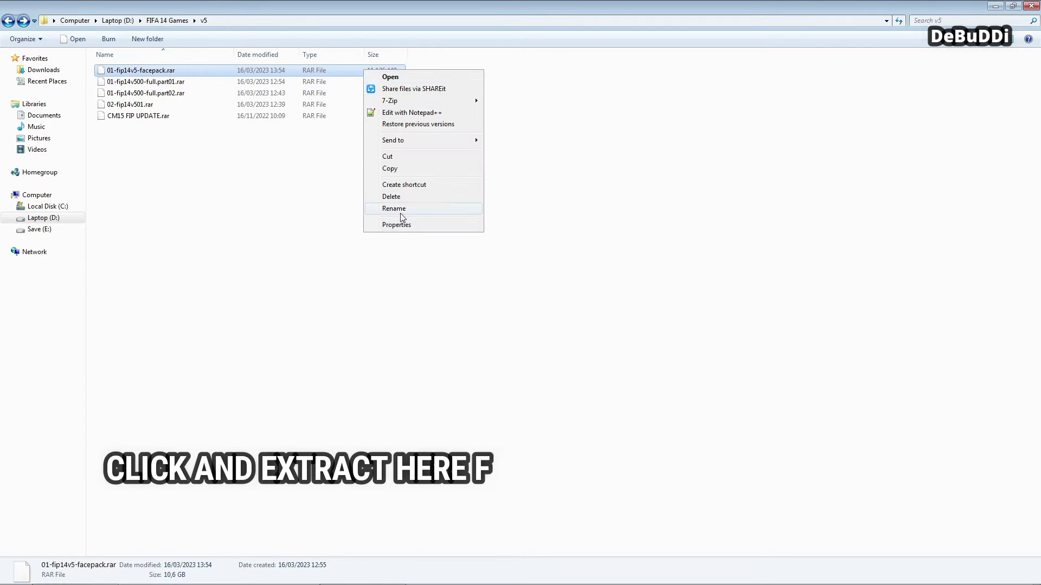
pyautogui.click(283, 82)
pyautogui.rightClick(323, 84)
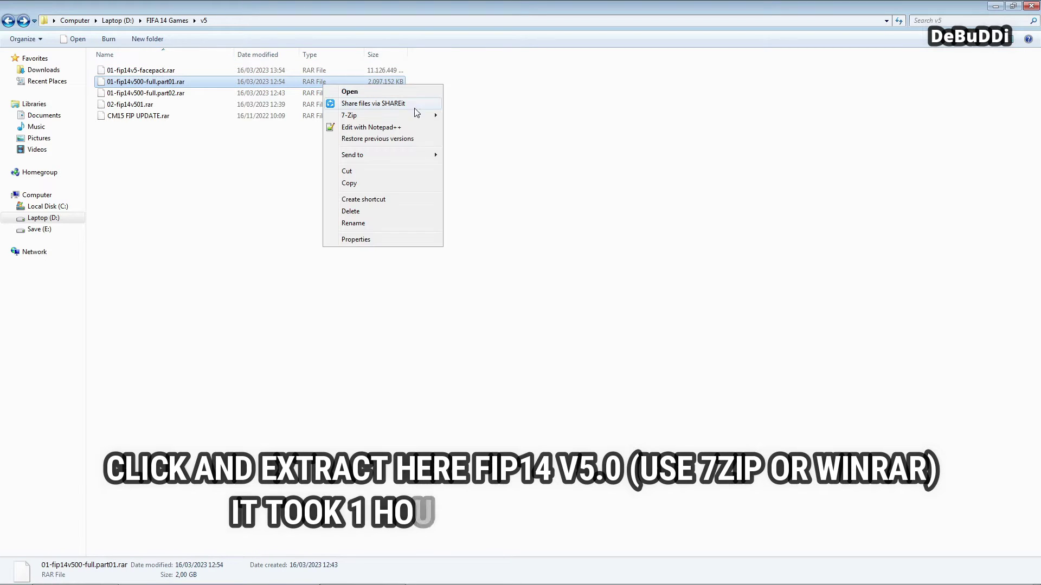
pyautogui.moveTo(426, 116)
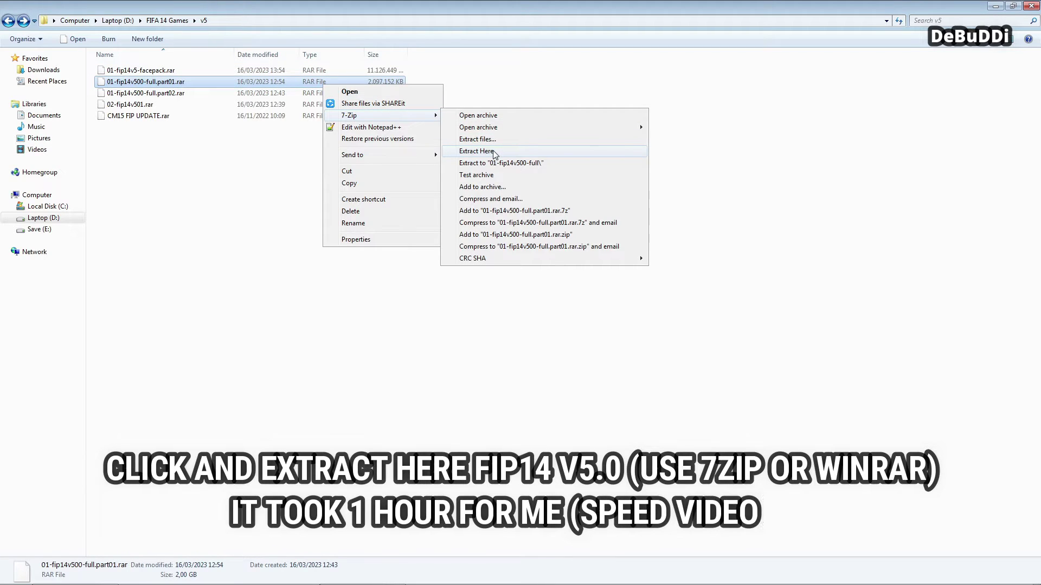
pyautogui.click(477, 151)
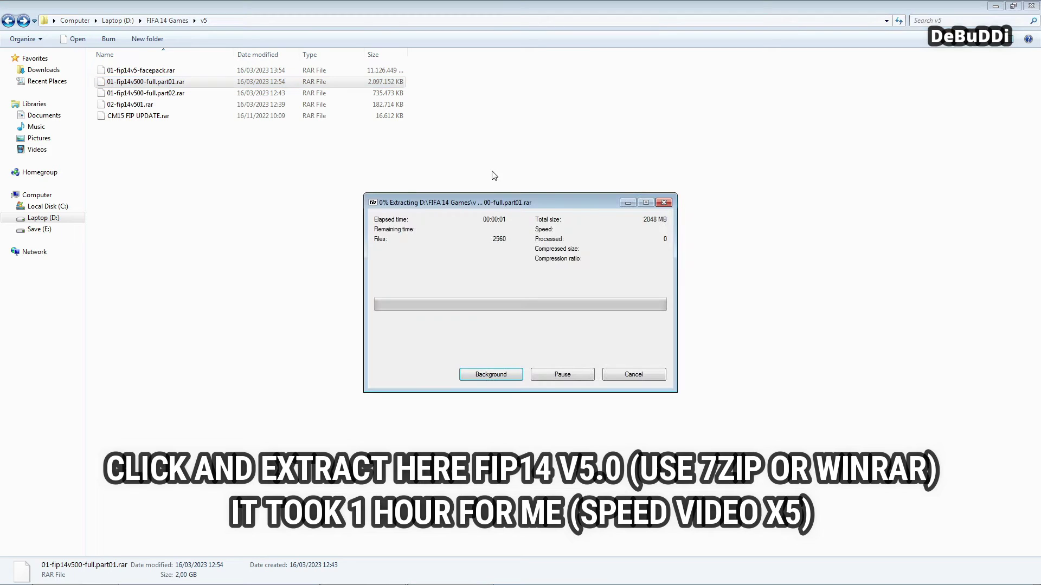
pyautogui.moveTo(492, 201); pyautogui.dragTo(489, 208)
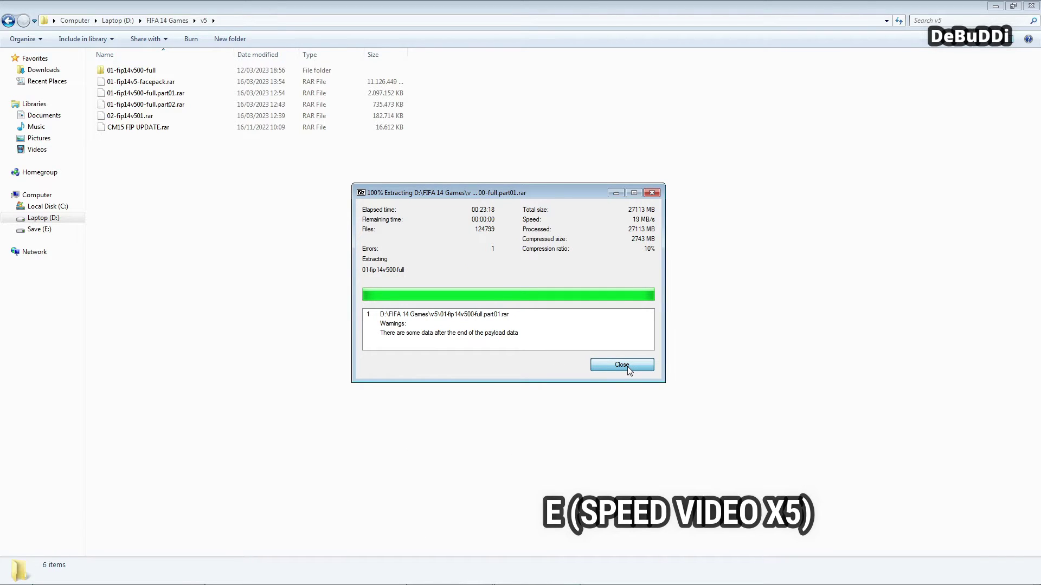
pyautogui.click(627, 367)
# - Extract the 01-fip14v5-facepack.rar archive into the same v5 folder with 7-Zip
pyautogui.click(193, 82)
pyautogui.rightClick(272, 84)
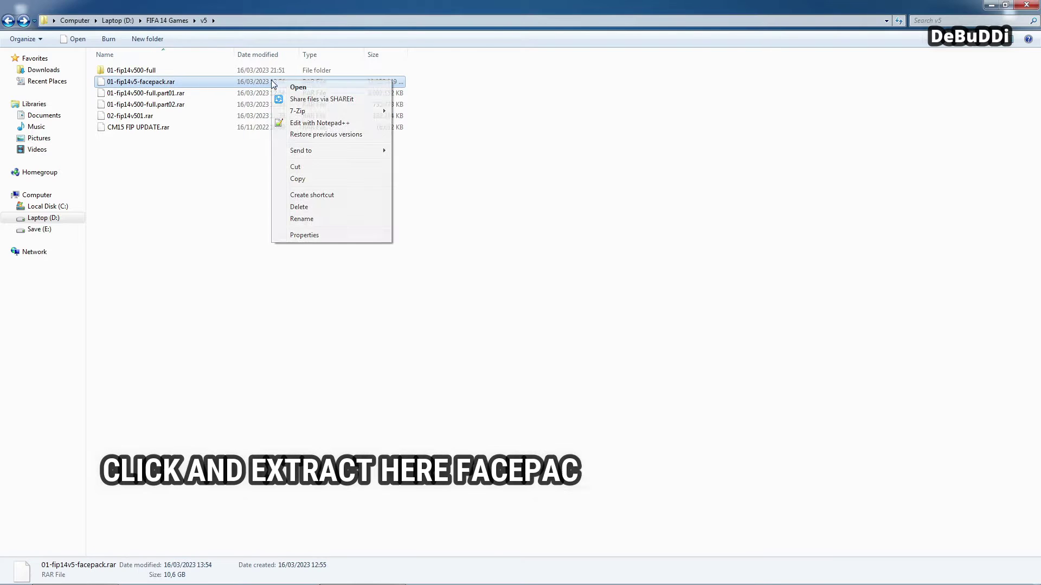
pyautogui.moveTo(355, 111)
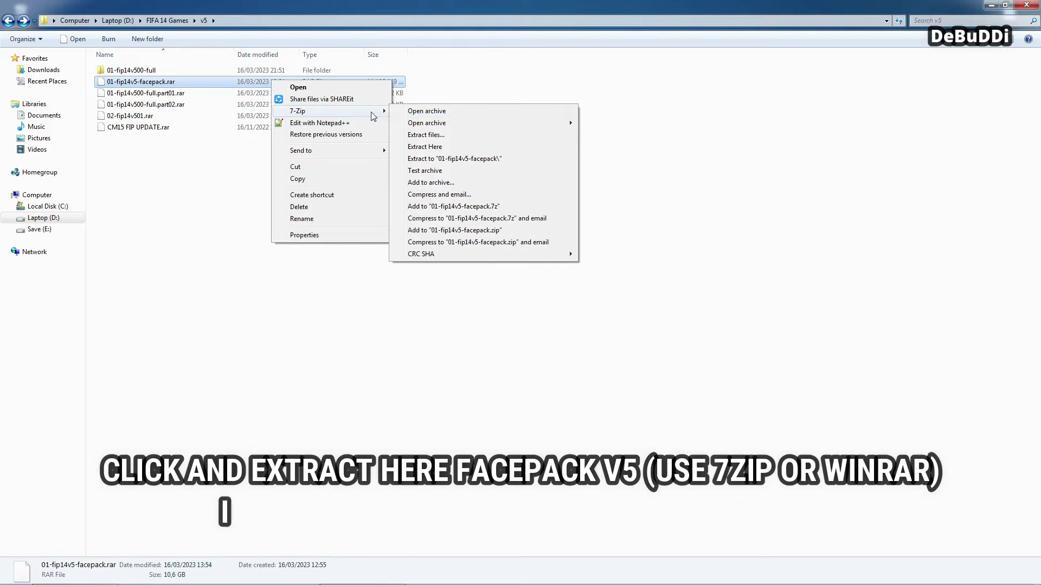
pyautogui.click(441, 150)
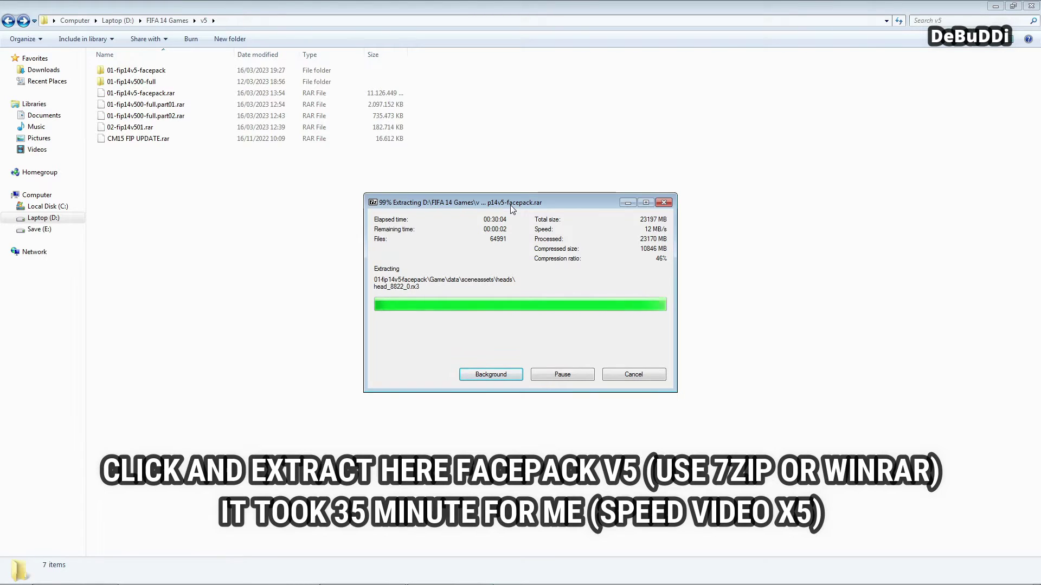
# - Extract the 02-fip14v501.rar archive into the same v5 folder with 7-Zip
pyautogui.click(158, 119)
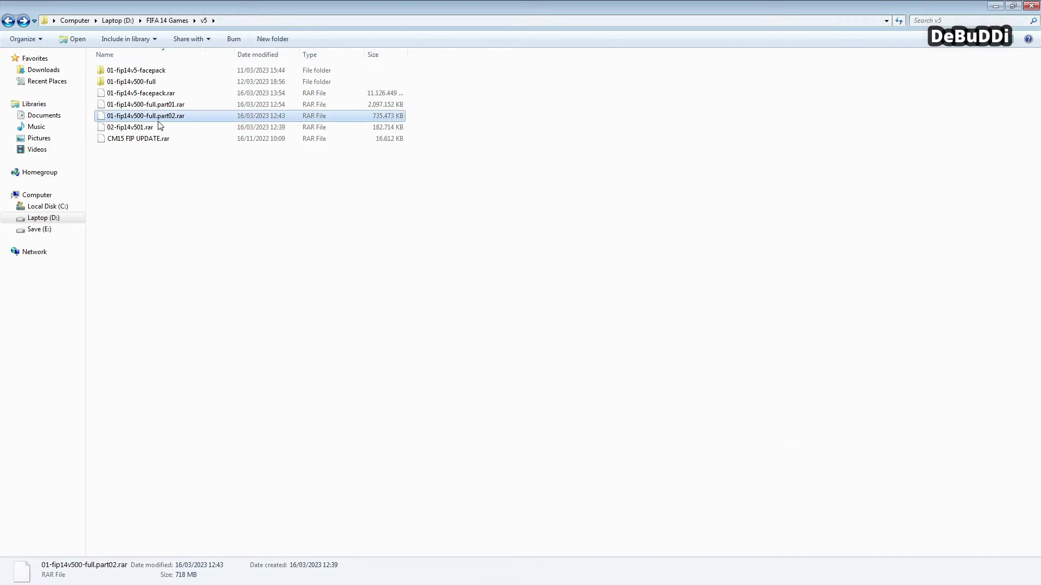
pyautogui.click(213, 128)
pyautogui.rightClick(211, 128)
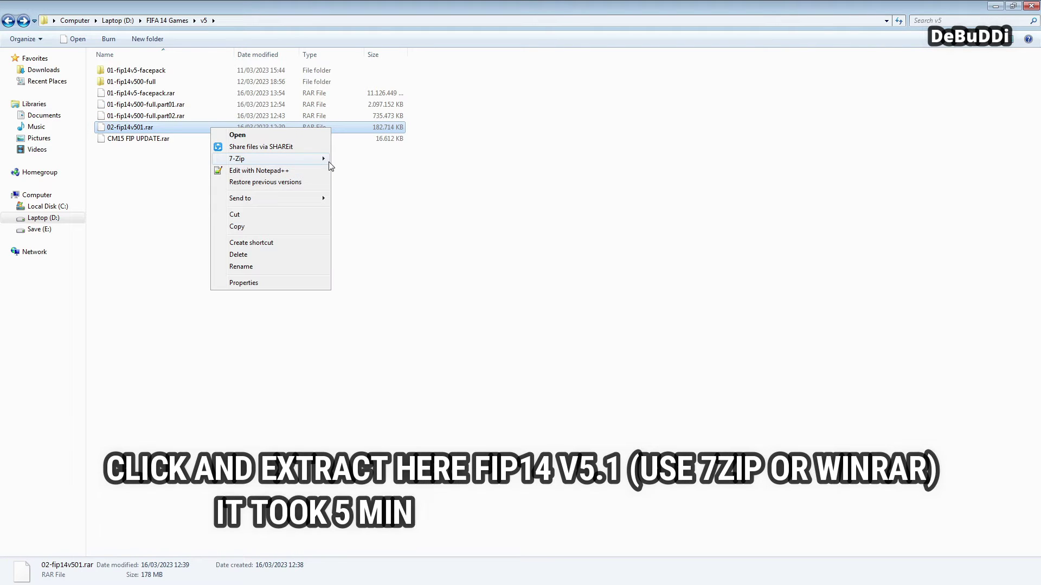
pyautogui.moveTo(331, 166)
pyautogui.click(484, 198)
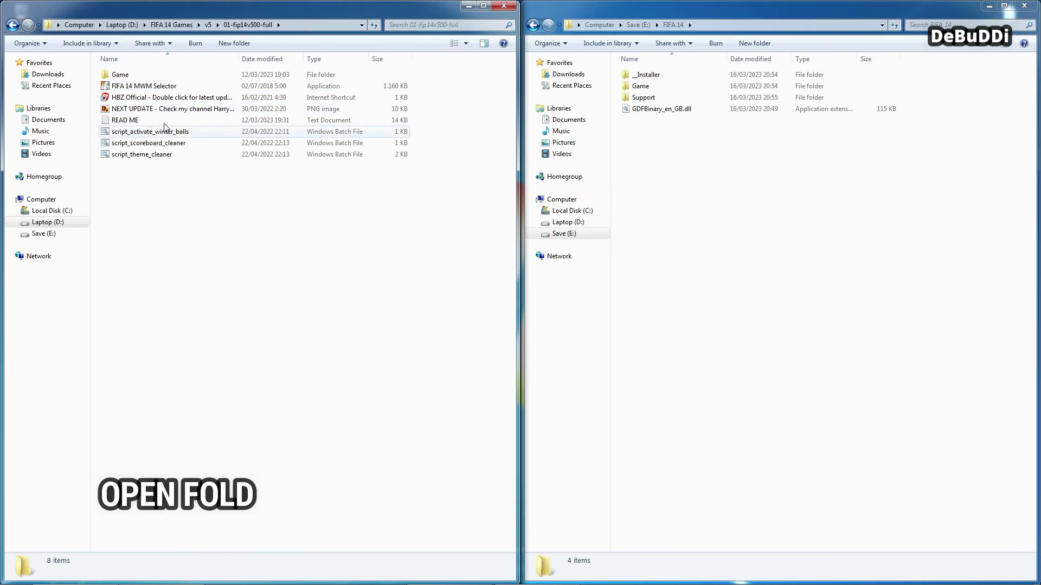
# - Cut all items from the 01-fip14v500-full folder, paste them into E:\FIFA 14, and expand the move's progress details
pyautogui.moveTo(193, 217); pyautogui.dragTo(278, 67)
pyautogui.rightClick(253, 88)
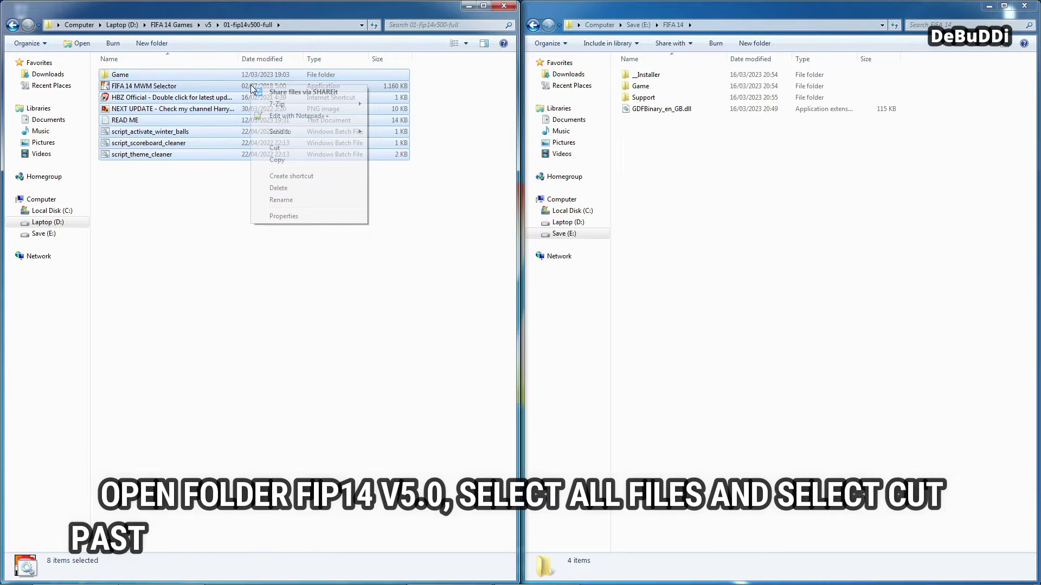
pyautogui.click(277, 148)
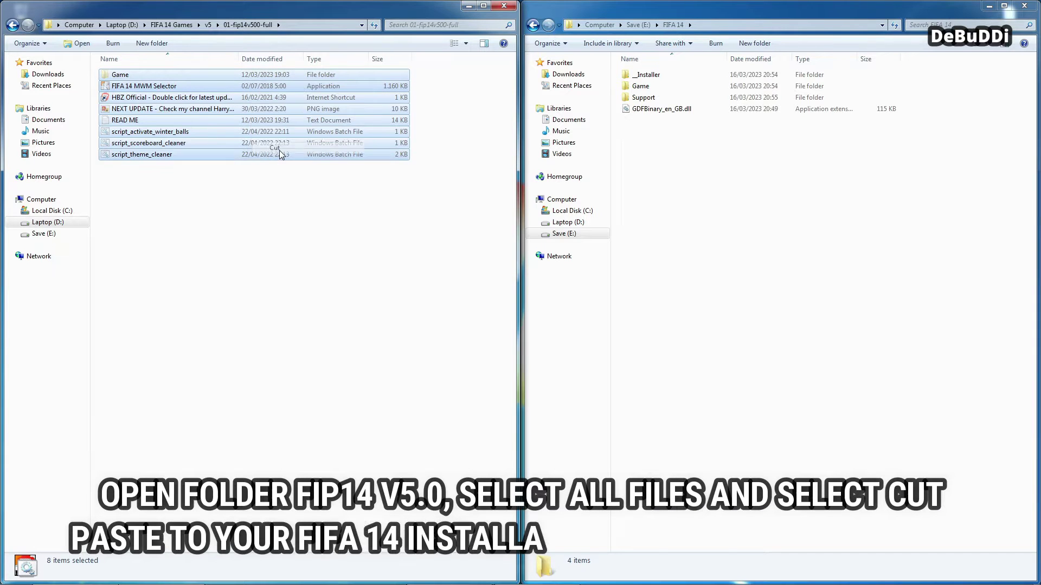
pyautogui.click(721, 183)
pyautogui.rightClick(701, 179)
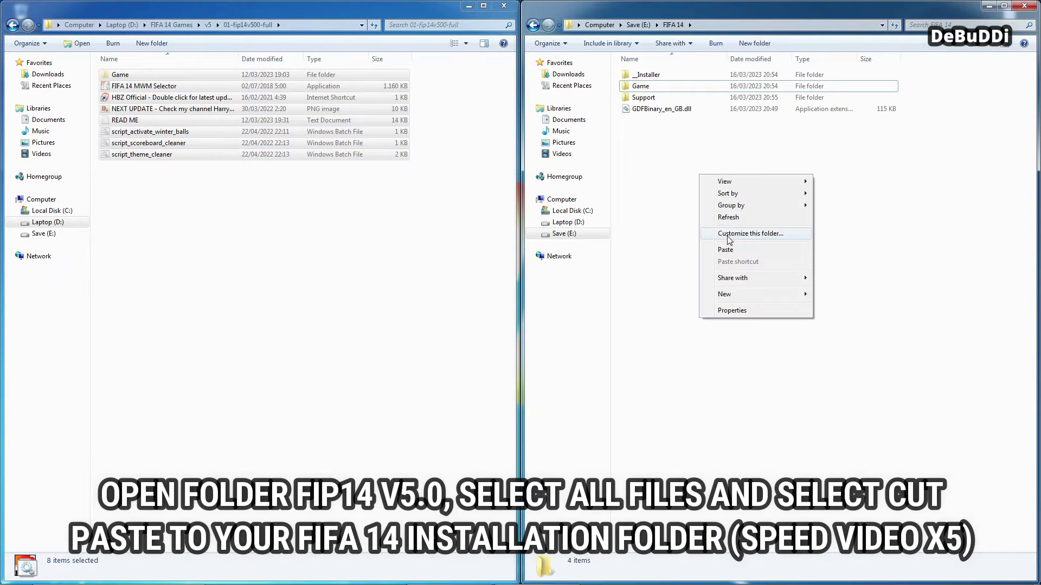
pyautogui.click(727, 250)
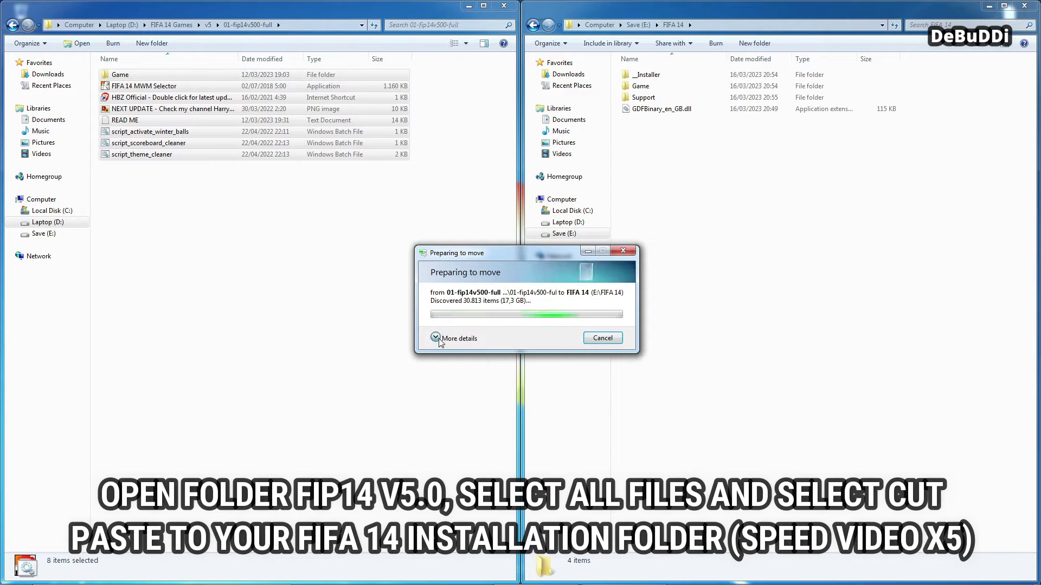
pyautogui.click(437, 339)
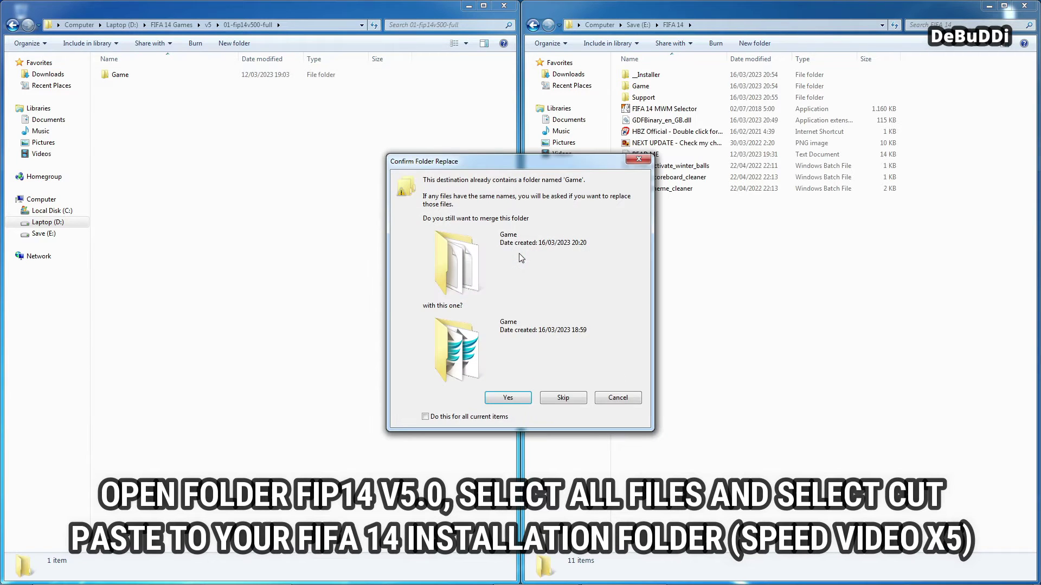
# - Merge the Game folder with the existing one and replace the destination files for all conflicts
pyautogui.click(510, 397)
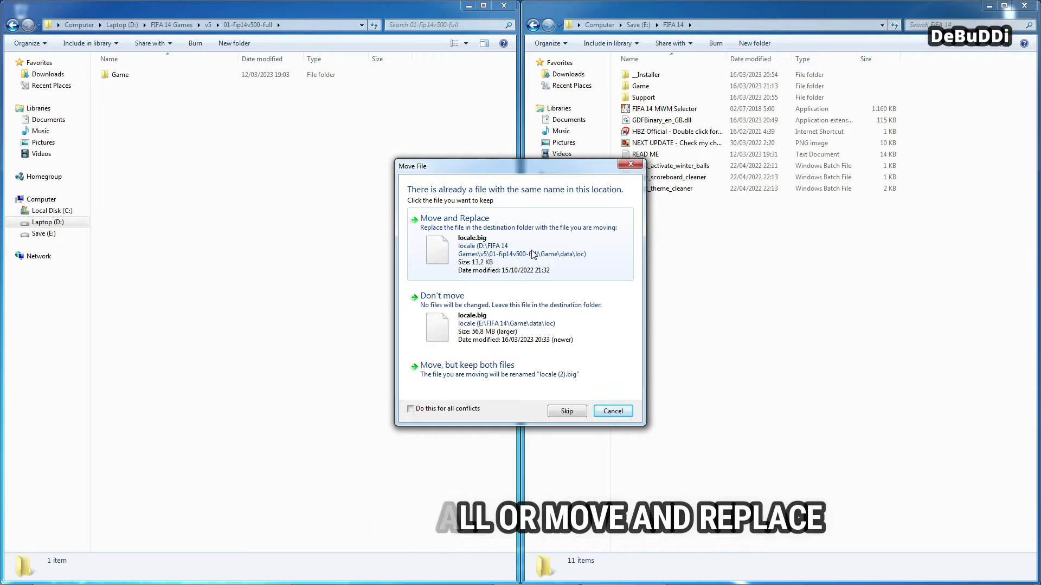
pyautogui.click(412, 409)
pyautogui.click(502, 247)
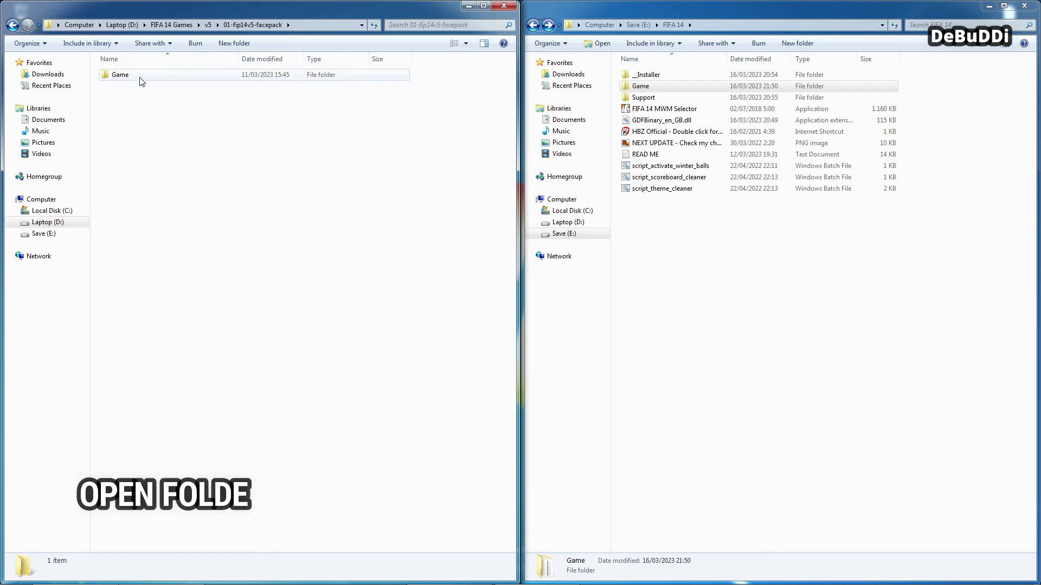
# - Move the Game folder from 01-fip14v5-facepack into E:\FIFA 14, merging it with the existing Game folder
pyautogui.rightClick(140, 80)
pyautogui.click(163, 192)
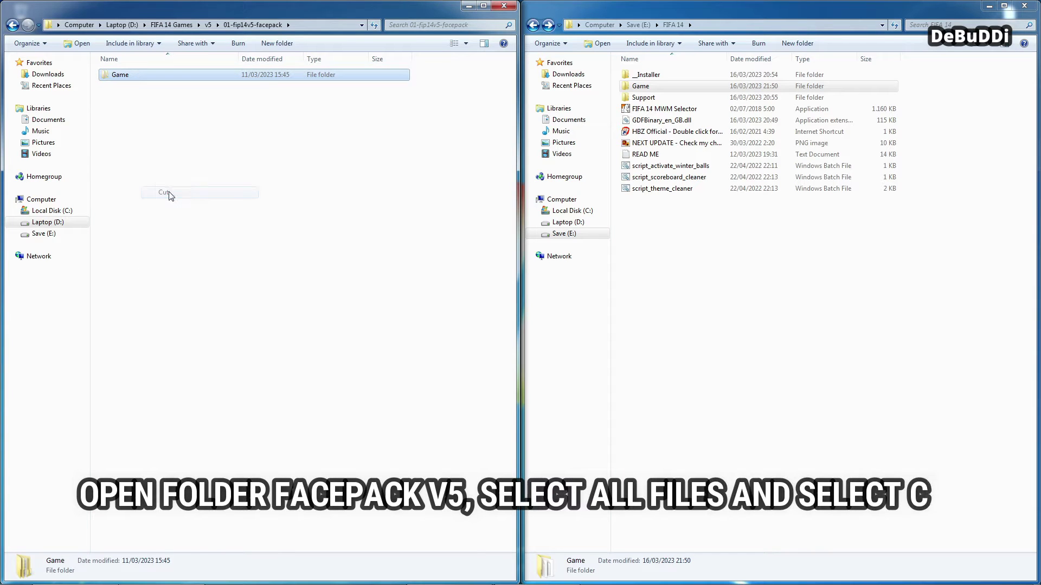
pyautogui.click(693, 264)
pyautogui.rightClick(678, 240)
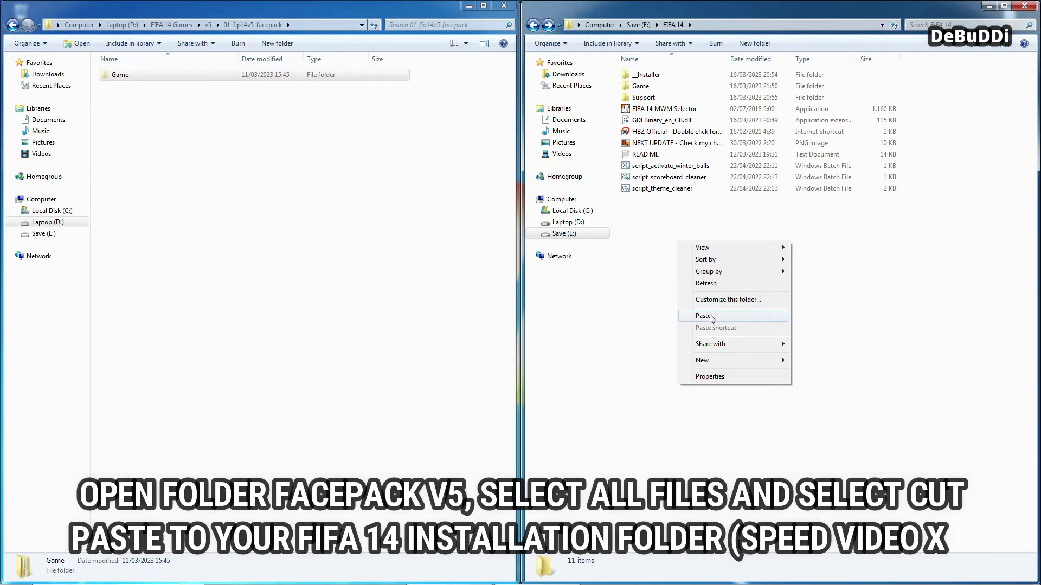
pyautogui.click(707, 317)
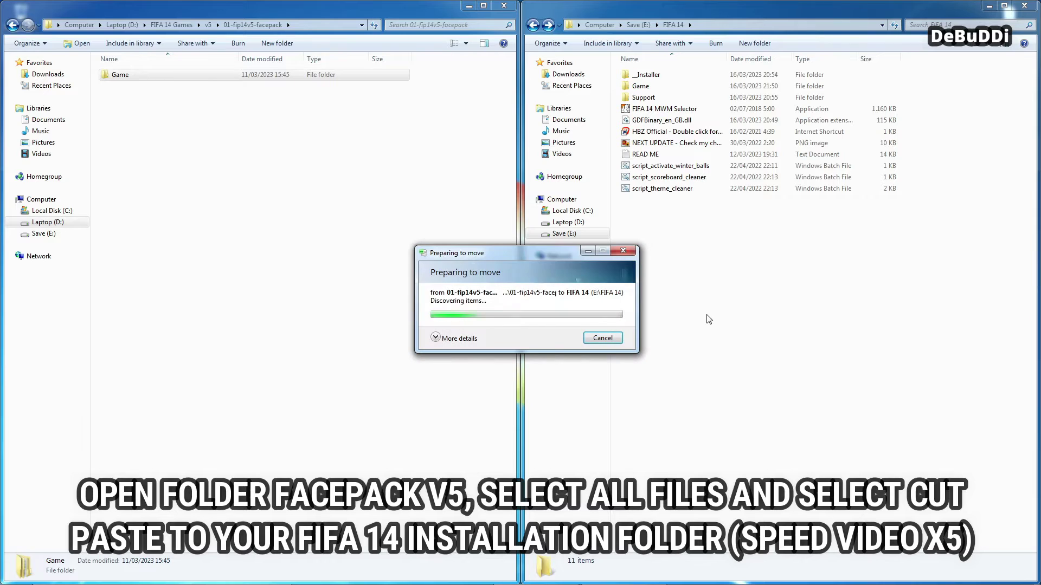
pyautogui.click(440, 341)
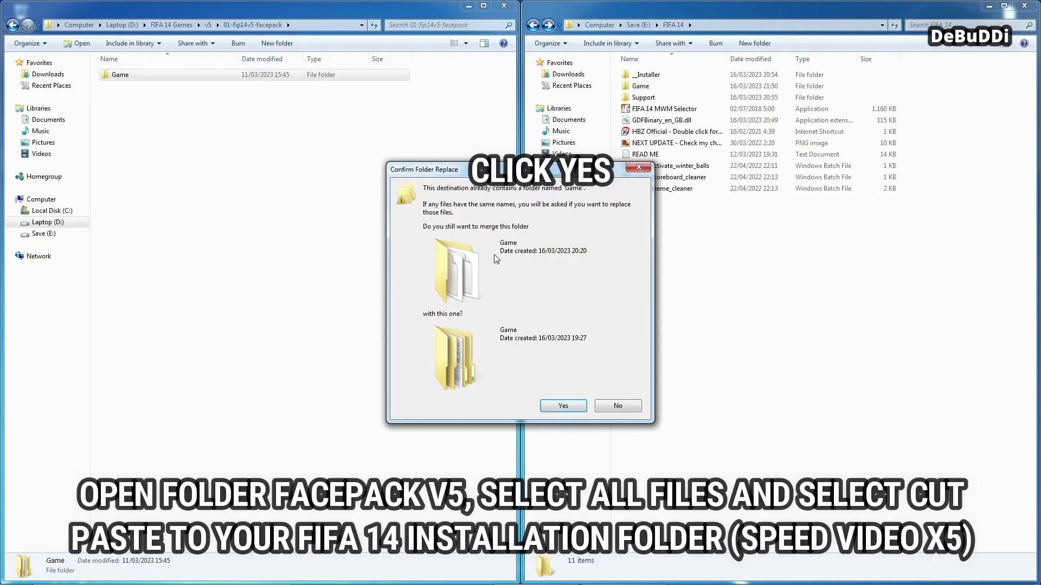
pyautogui.click(563, 406)
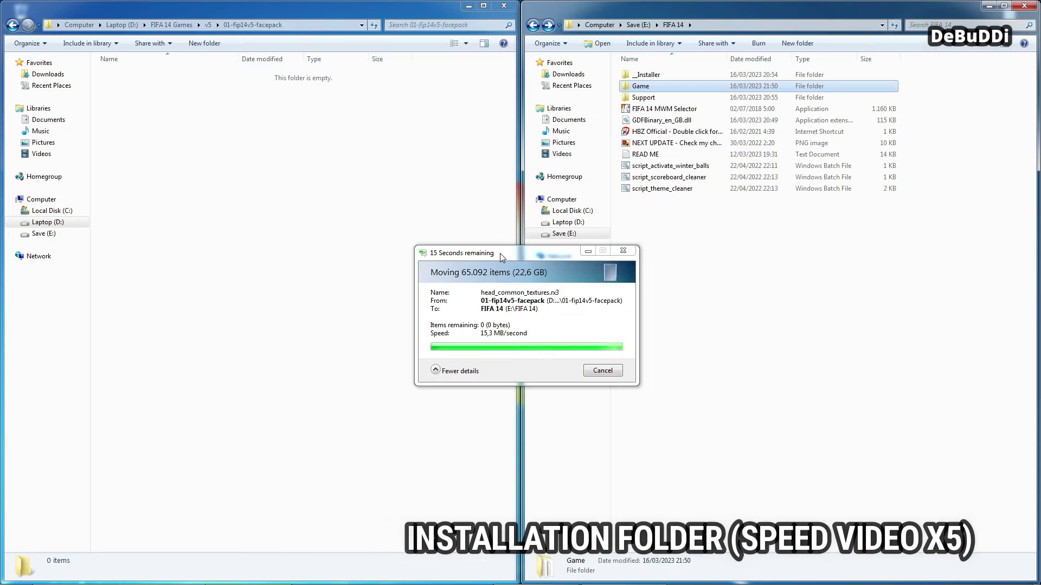
# - Open the Game folder inside E:\FIFA 14 and launch FIP Theme Manager
pyautogui.doubleClick(667, 87)
pyautogui.scroll(-6, 675, 429)
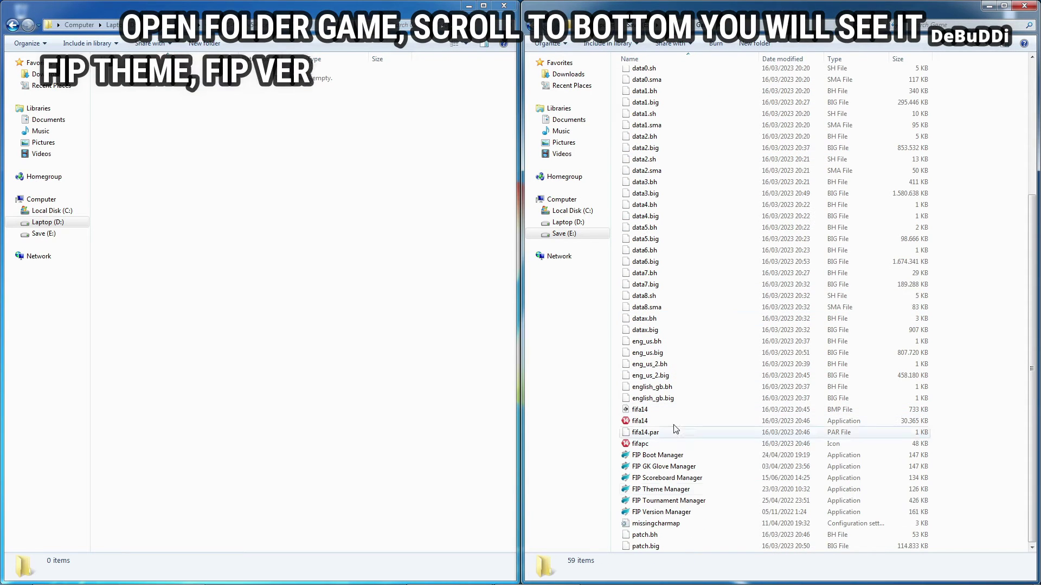
pyautogui.click(662, 490)
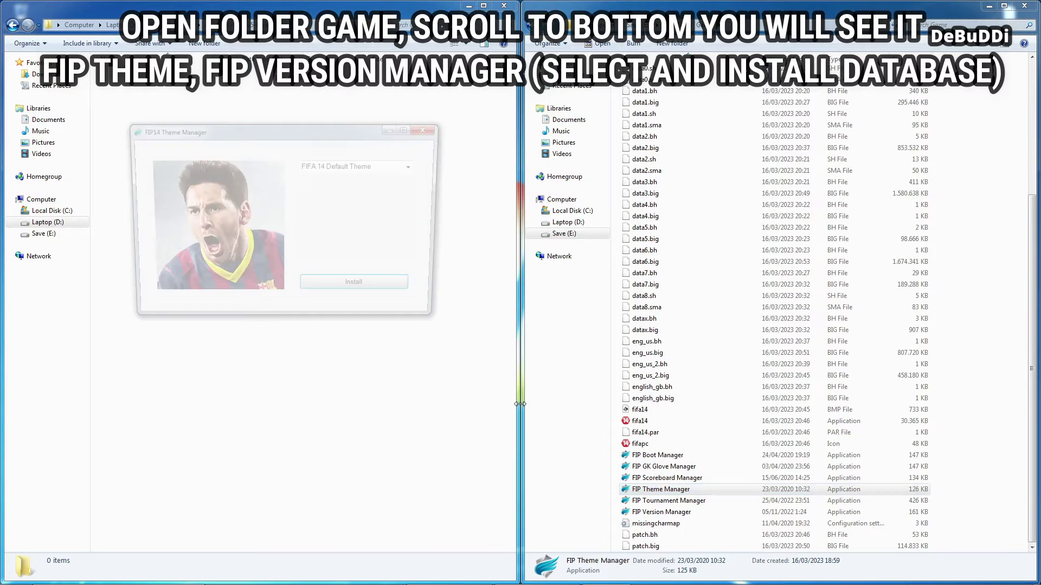
# - Install the FIFA 23 theme, acknowledge the installation, and close the theme manager
pyautogui.click(415, 166)
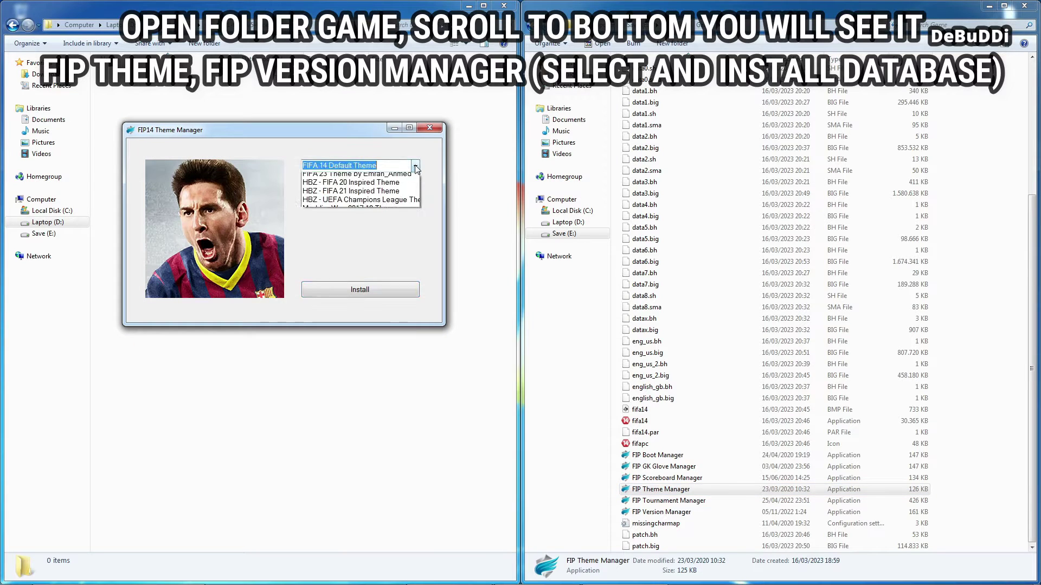
pyautogui.click(383, 198)
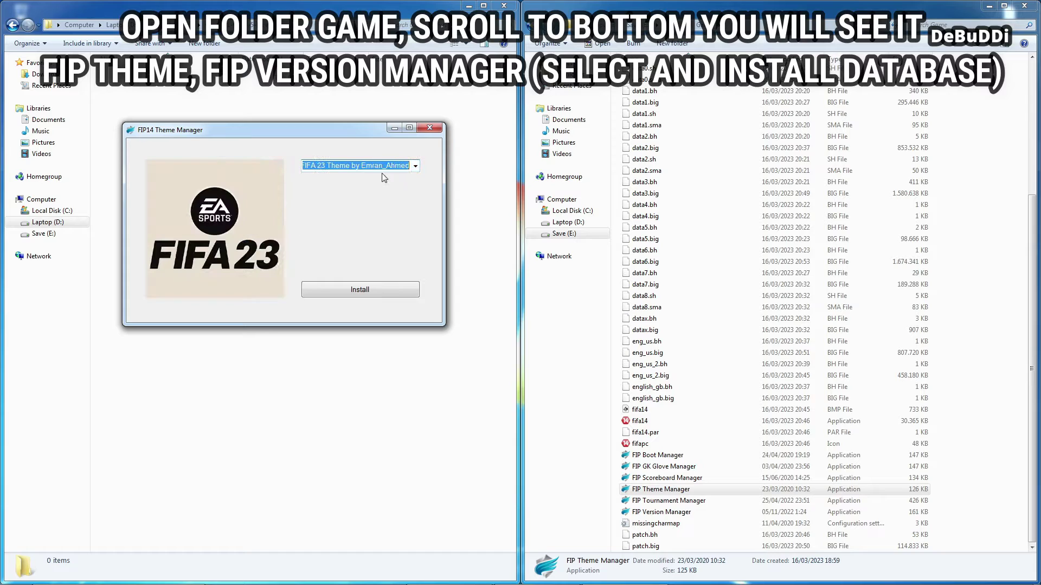
pyautogui.click(391, 166)
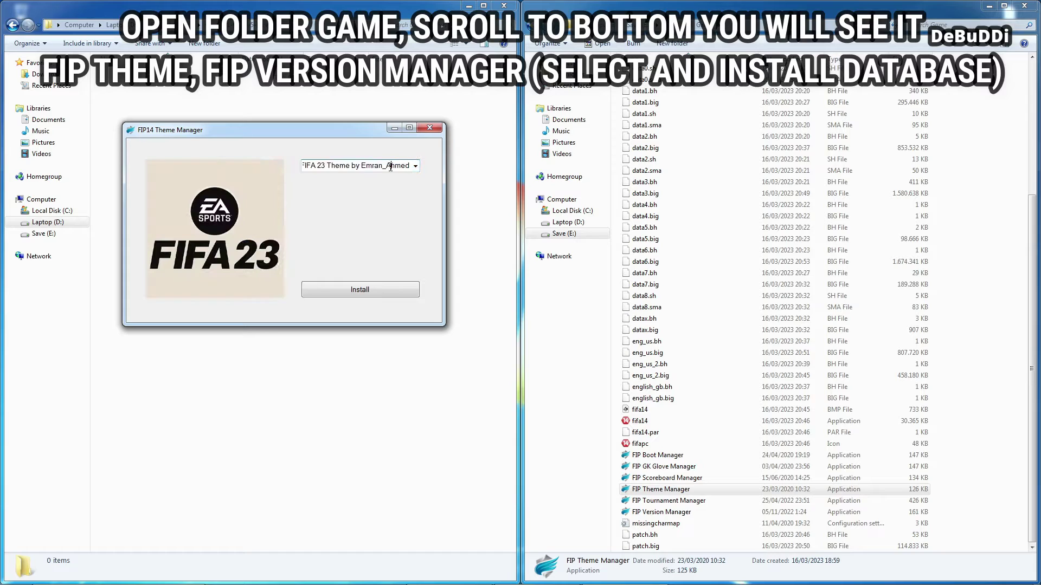
pyautogui.click(375, 294)
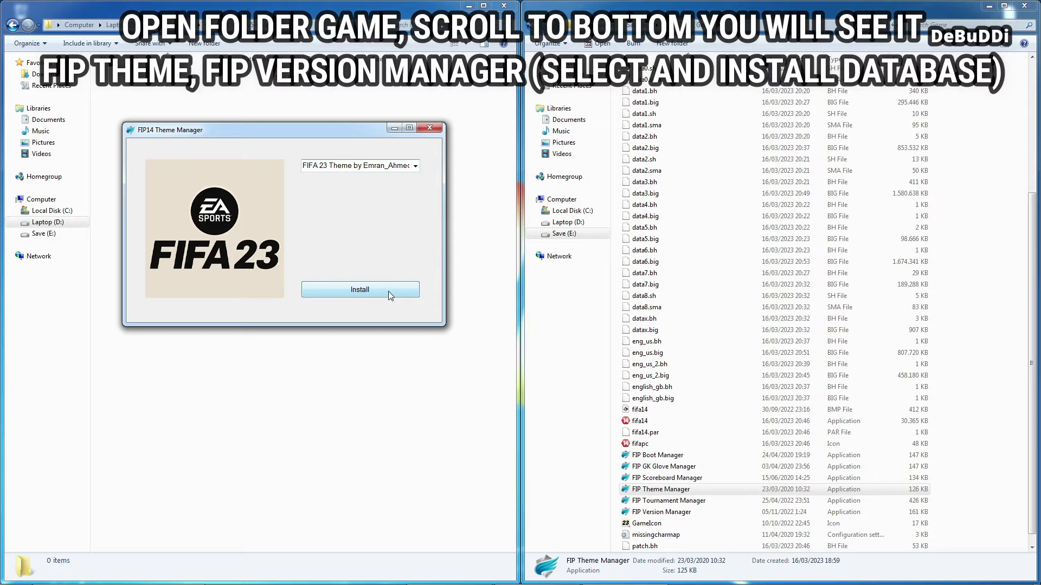
pyautogui.click(389, 293)
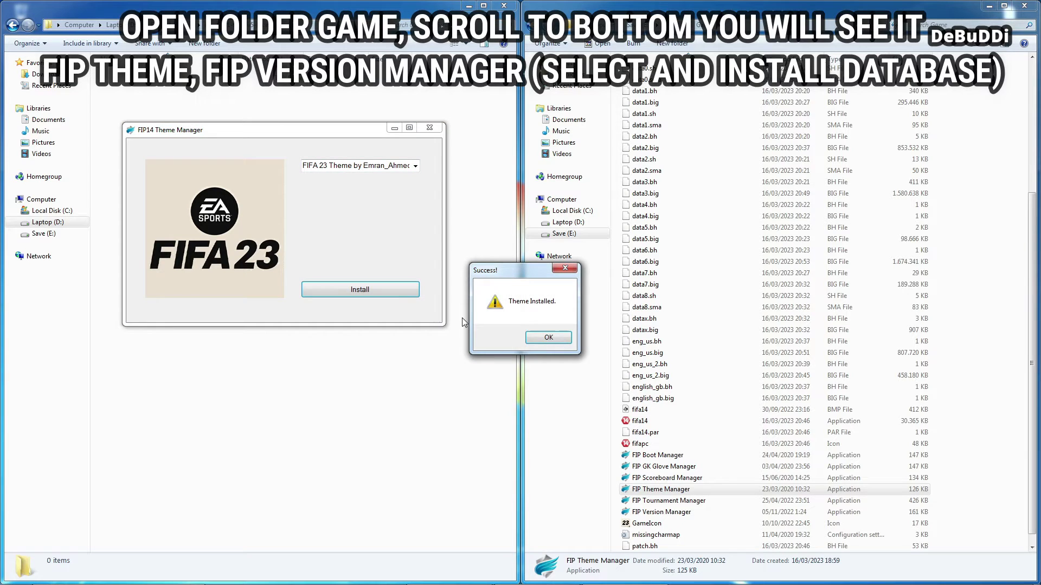
pyautogui.click(548, 337)
pyautogui.click(430, 128)
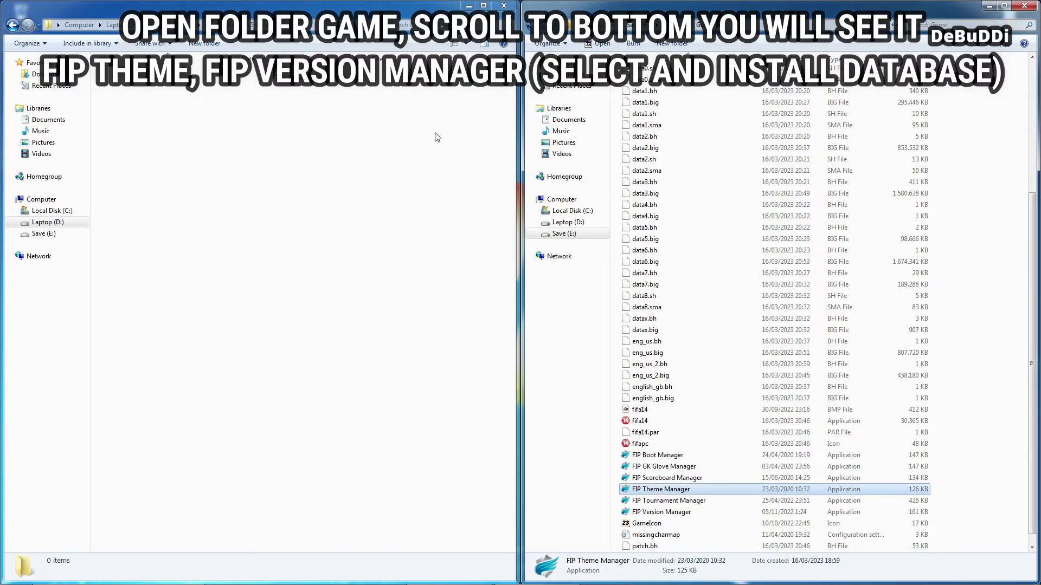
# - Launch FIP Version Manager, install the FIP14 v5.00 ALP database version, and close the manager
pyautogui.click(657, 514)
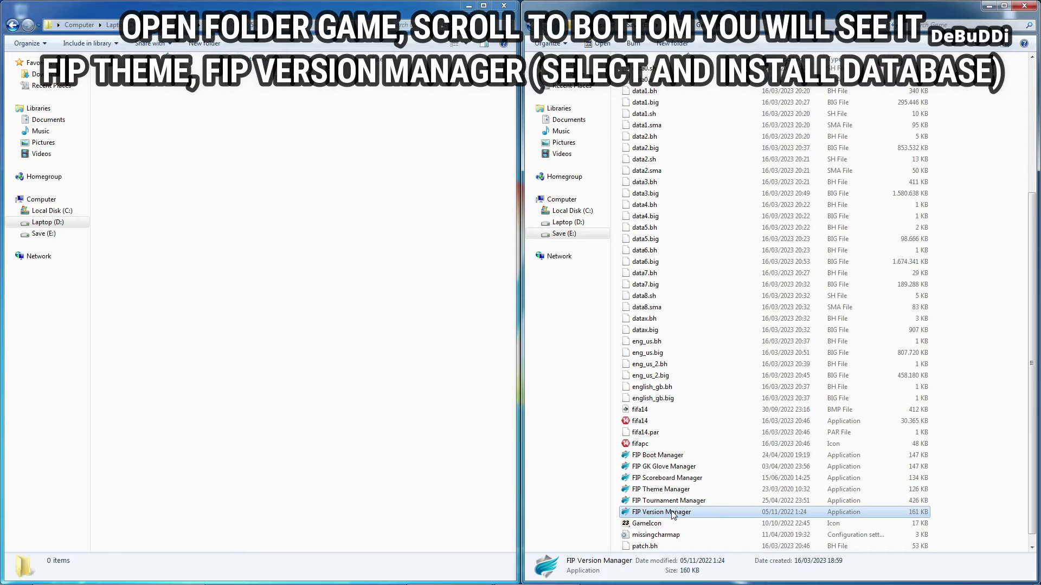
pyautogui.doubleClick(672, 513)
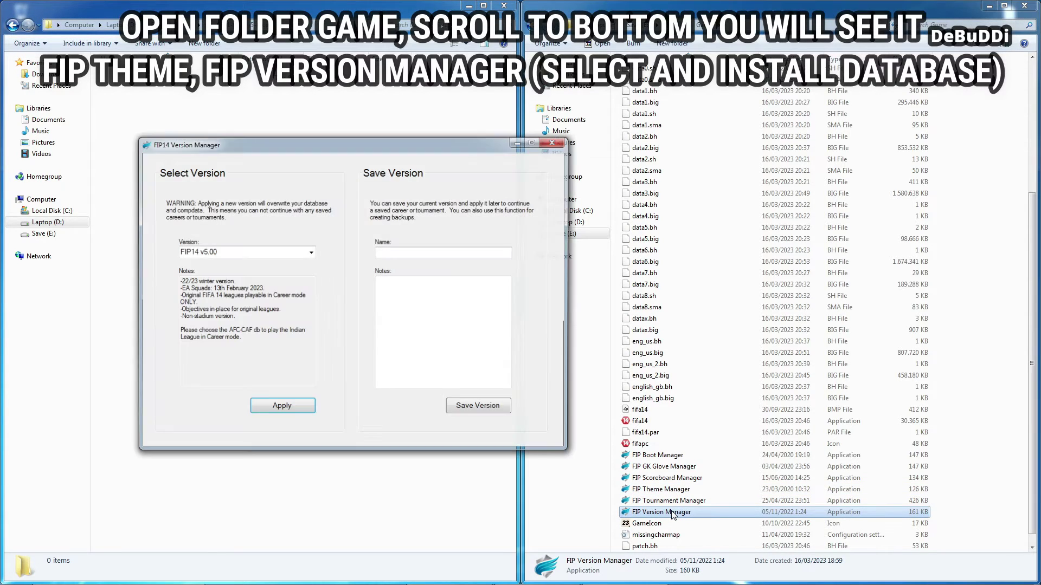
pyautogui.click(309, 253)
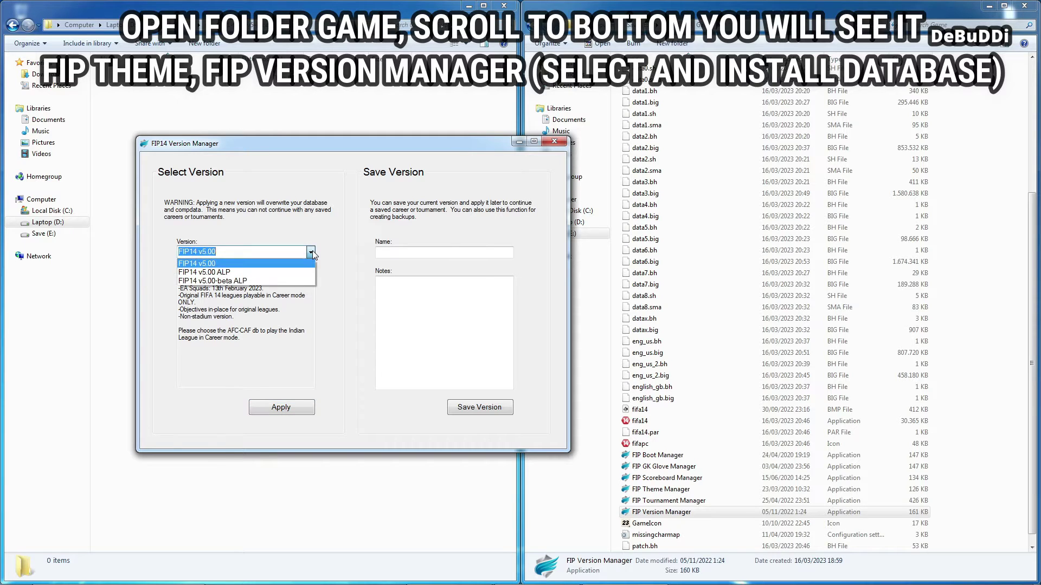
pyautogui.click(272, 274)
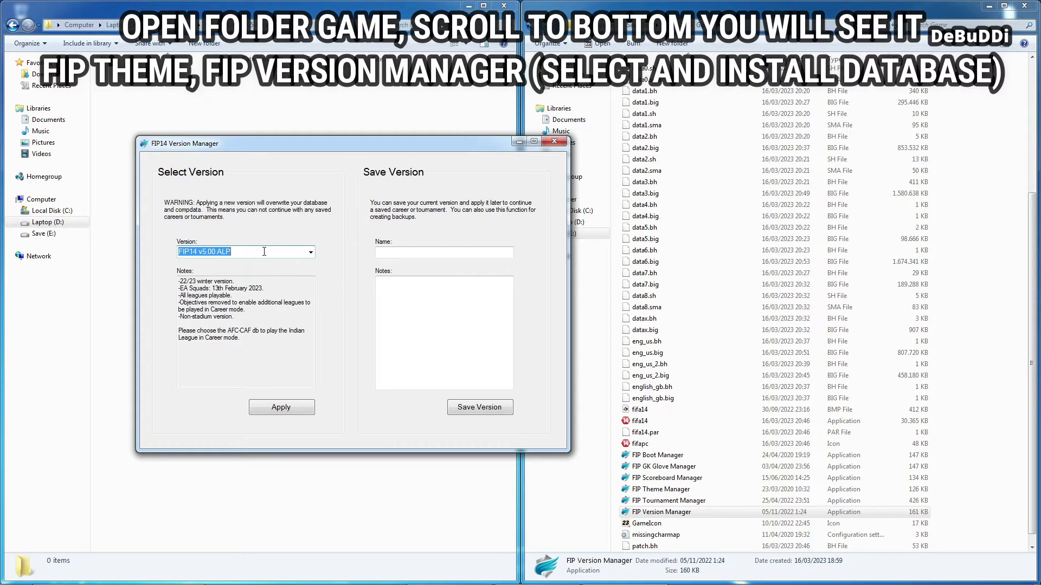
pyautogui.click(291, 416)
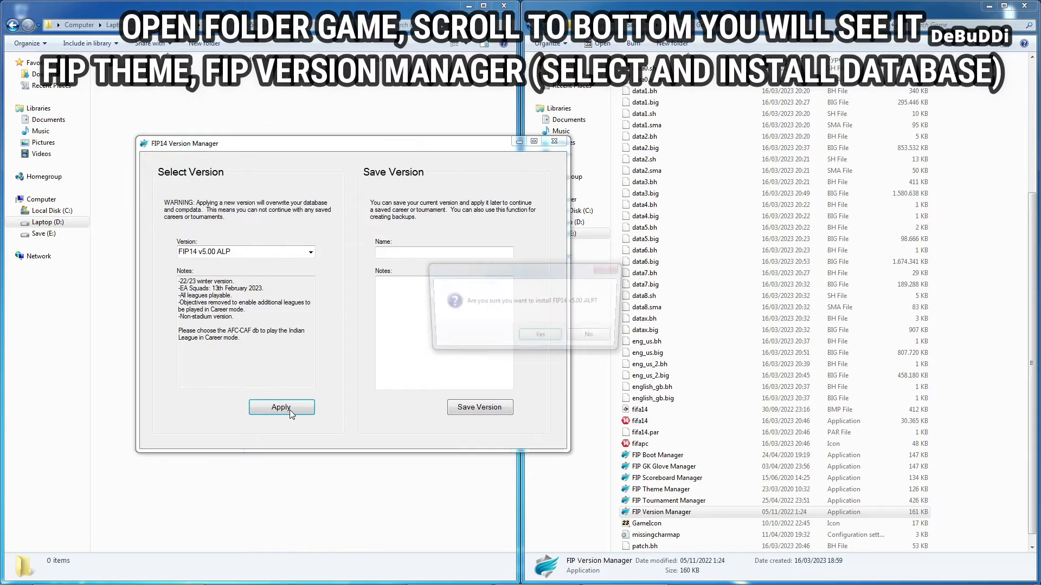
pyautogui.click(543, 339)
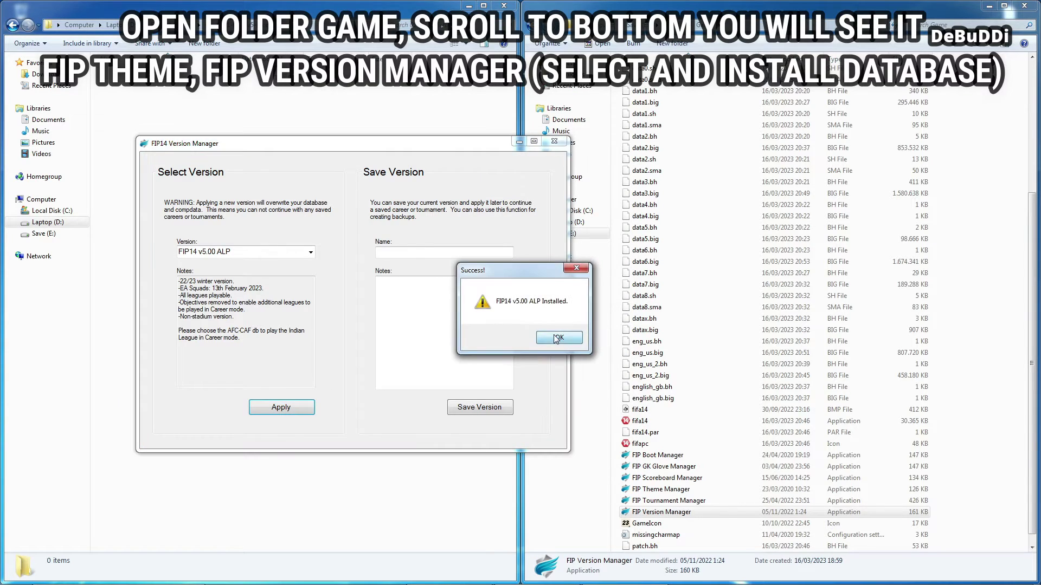
pyautogui.click(551, 339)
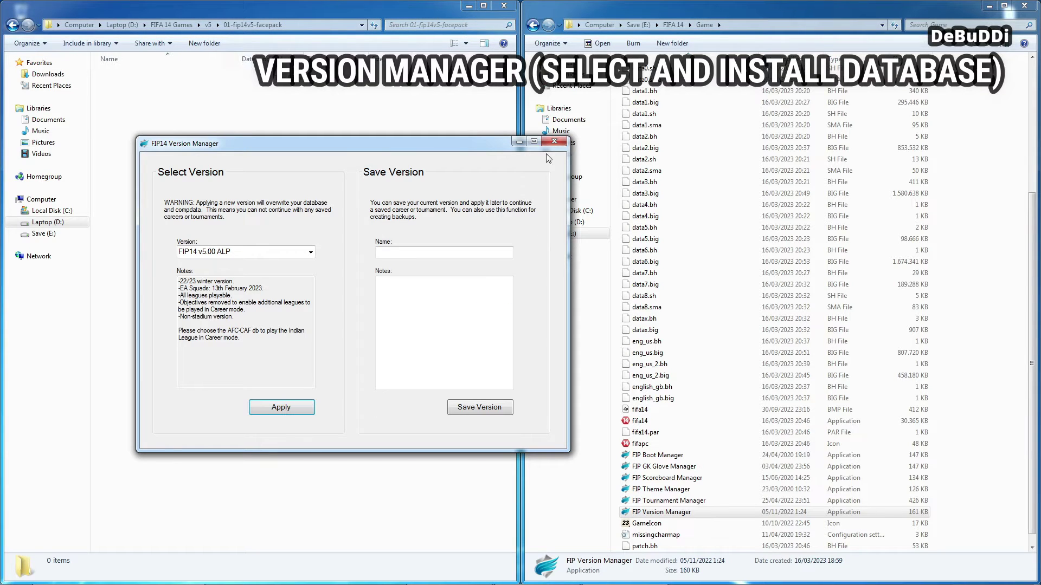
pyautogui.click(554, 142)
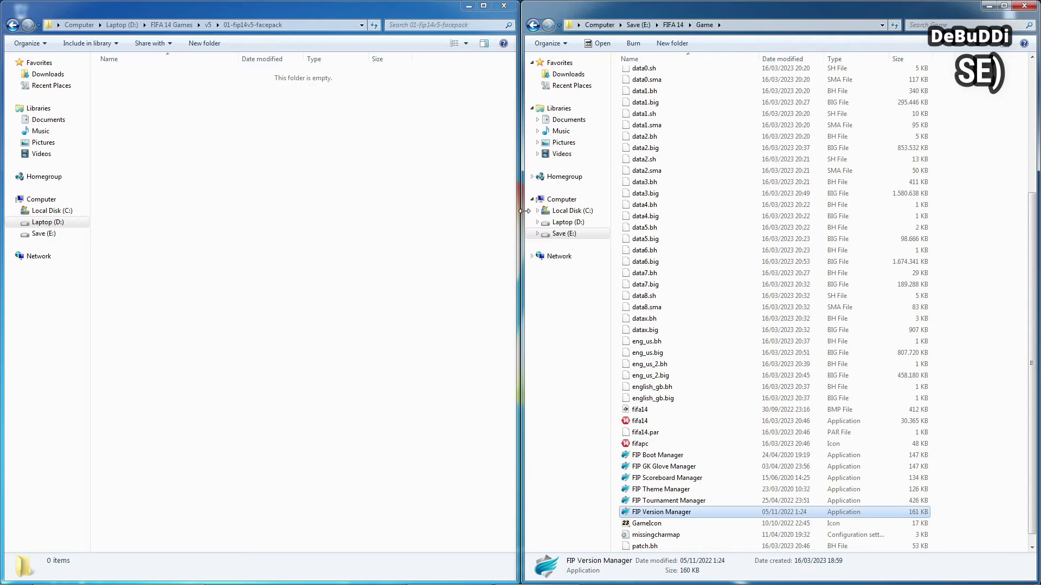
# - Open FIP Tournament Manager, look through the available career mode tournaments, and close it without installing any compdata
pyautogui.doubleClick(632, 502)
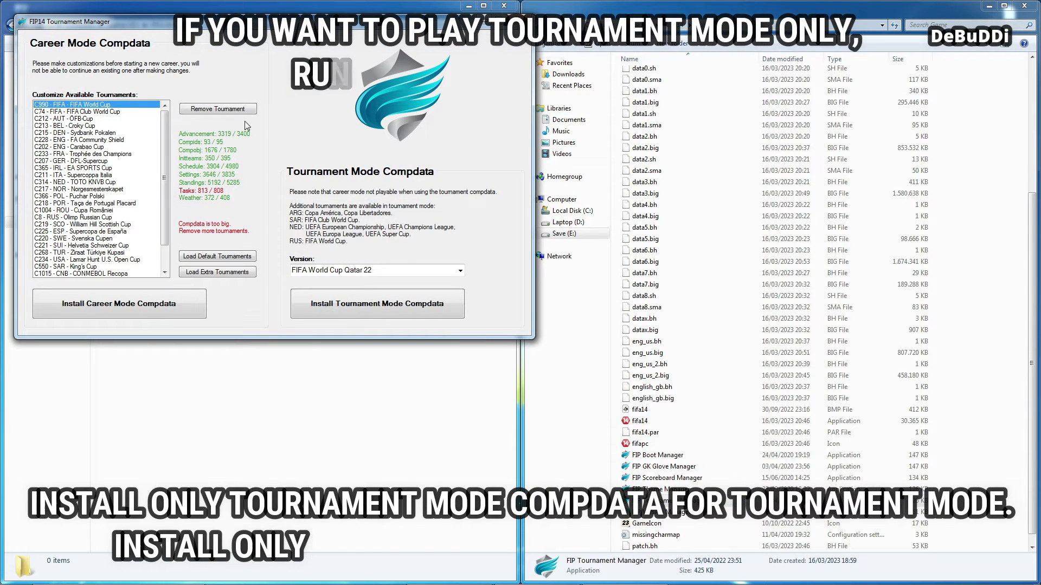
pyautogui.moveTo(248, 27); pyautogui.dragTo(374, 148)
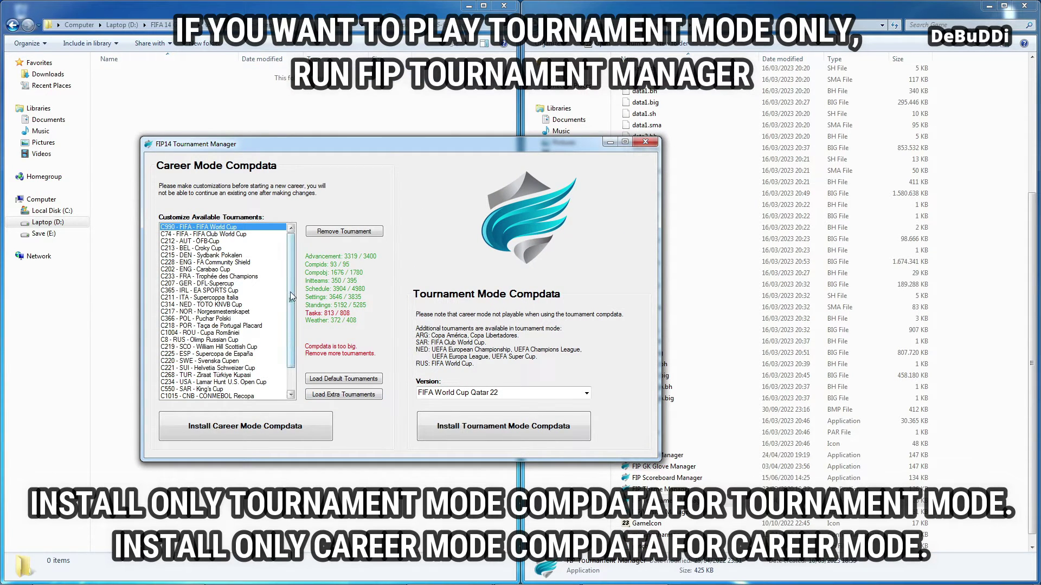
pyautogui.moveTo(292, 295); pyautogui.dragTo(297, 337)
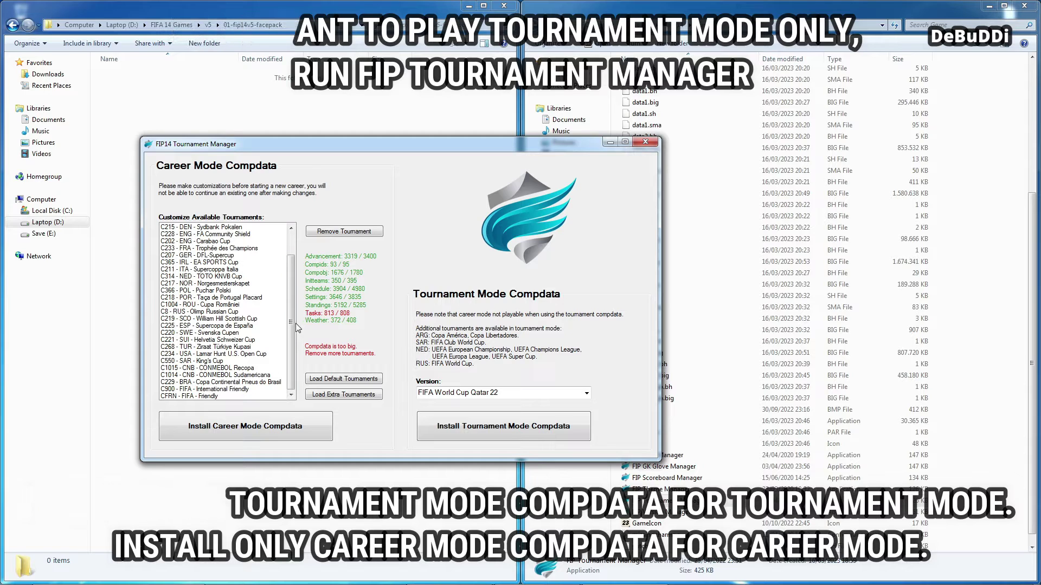
pyautogui.scroll(3, 295, 275)
pyautogui.scroll(-3, 294, 274)
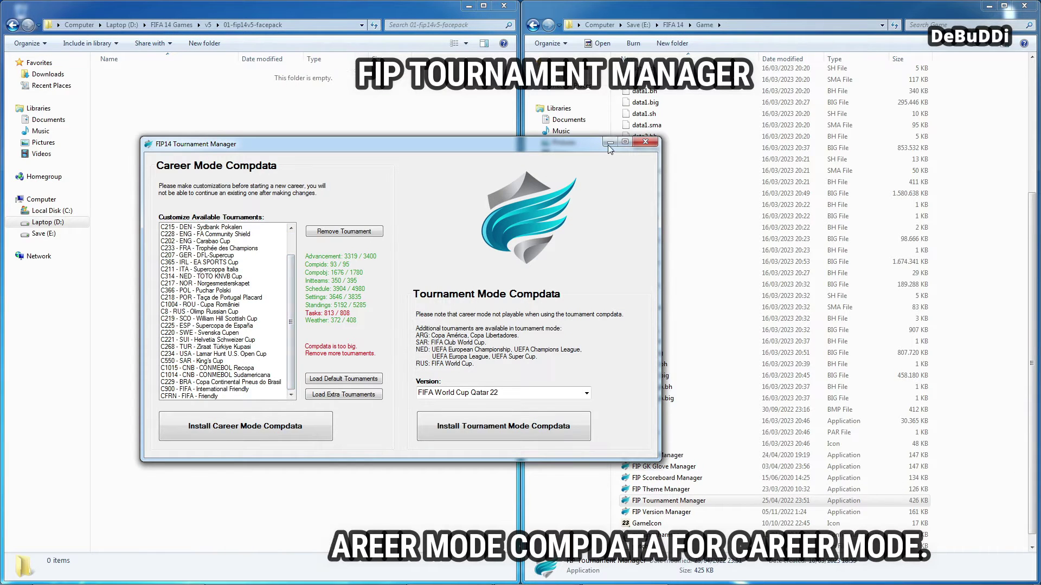
pyautogui.click(645, 142)
# - Find CM 15 among the installed programs and run it as administrator
pyautogui.press('super')
pyautogui.write('c')
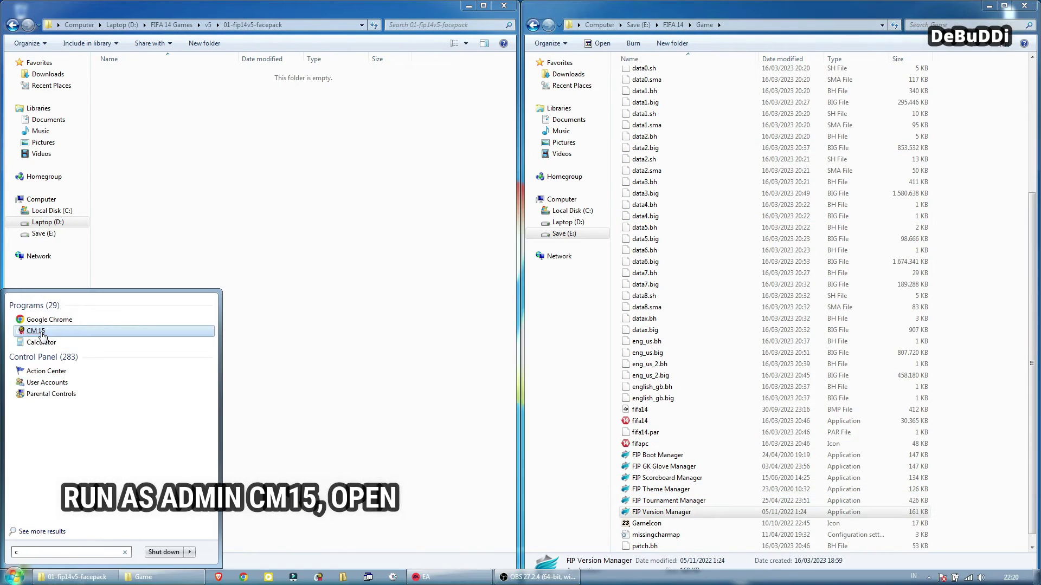
pyautogui.rightClick(42, 333)
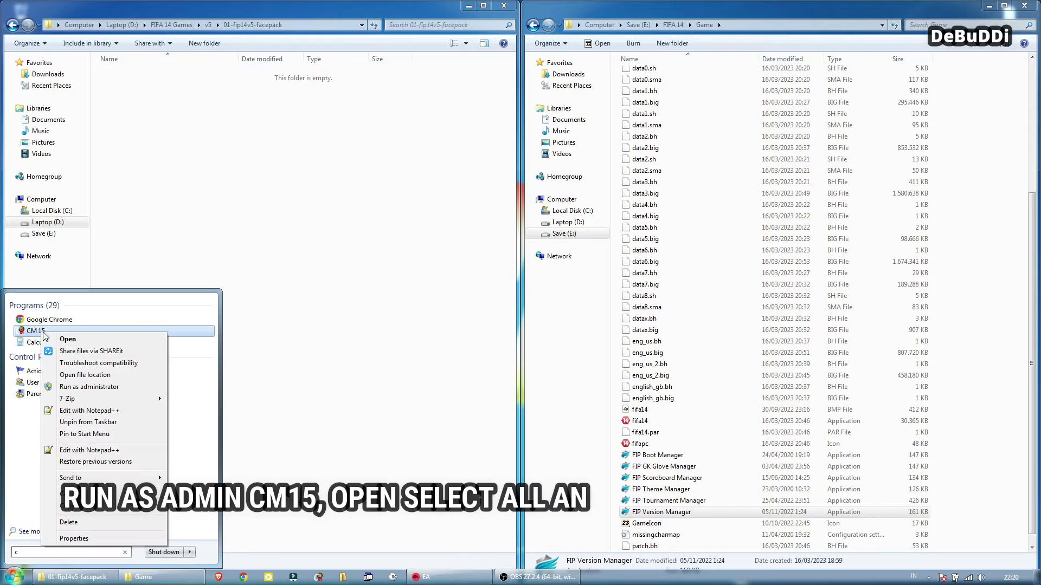
pyautogui.click(114, 387)
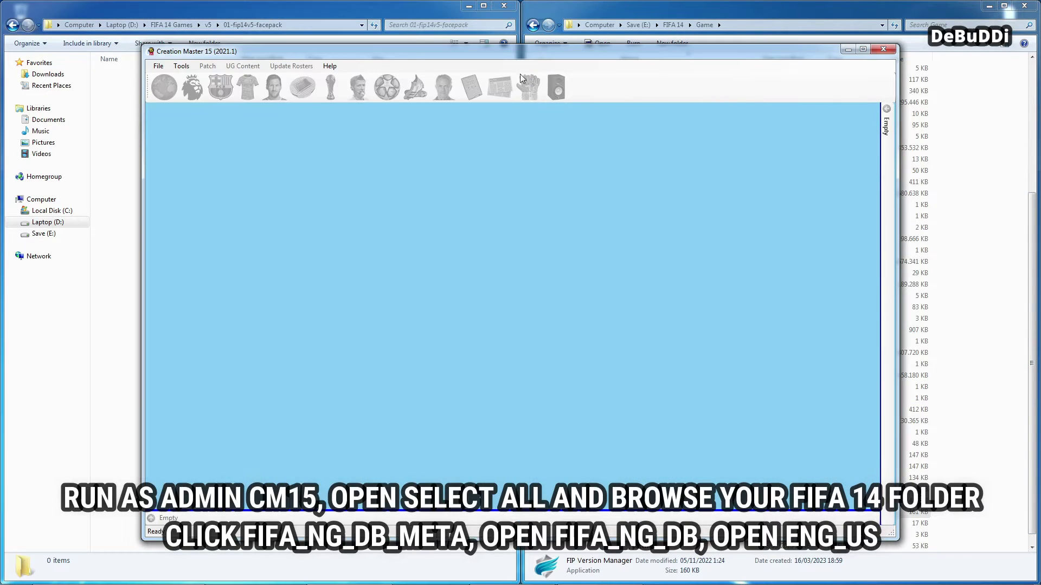
# - Start opening a game with the Select all option and choose FIFA 14 on Save (E:) as the root folder
pyautogui.click(158, 65)
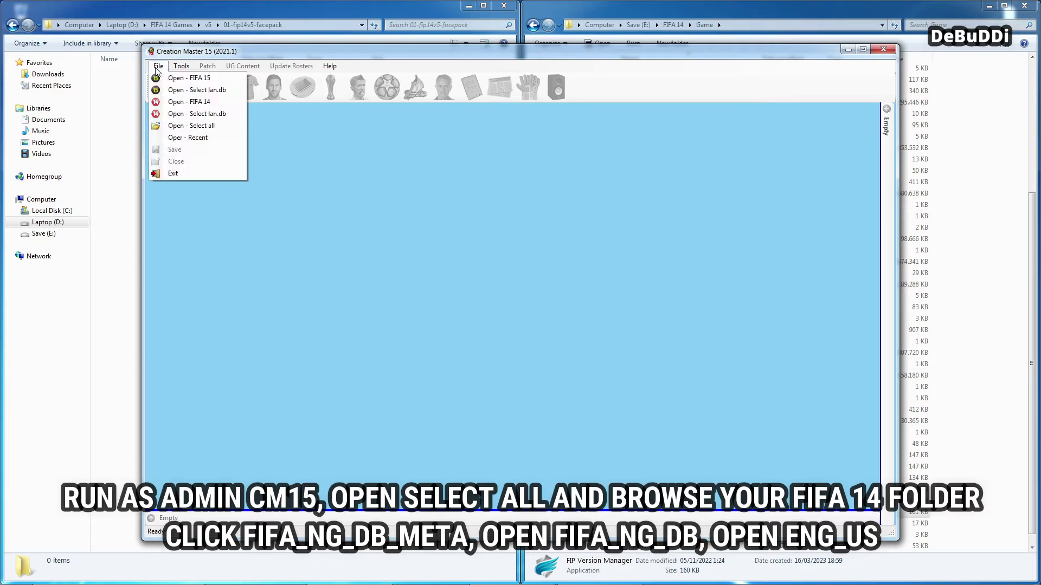
pyautogui.click(210, 130)
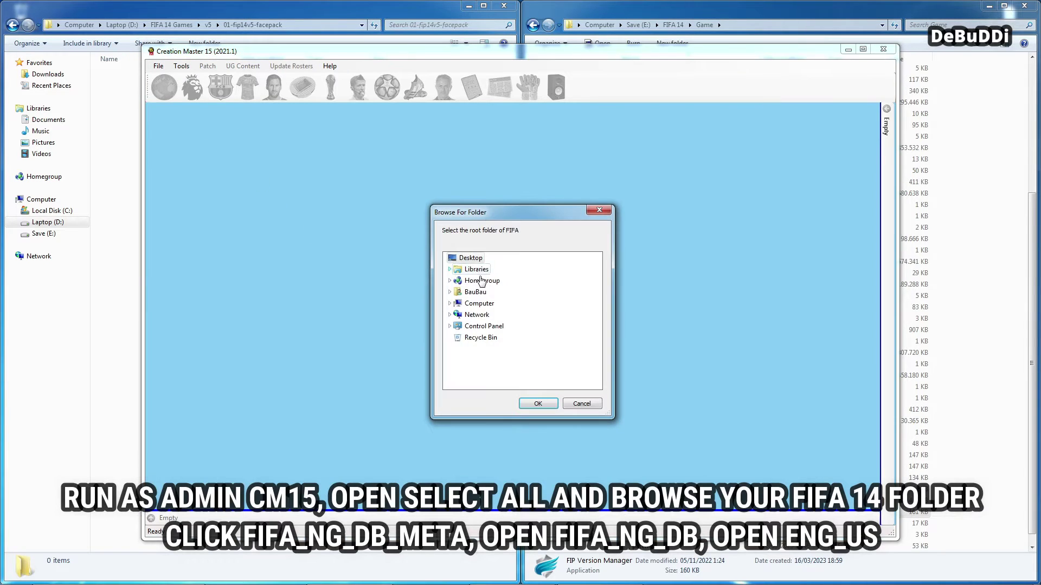
pyautogui.click(477, 303)
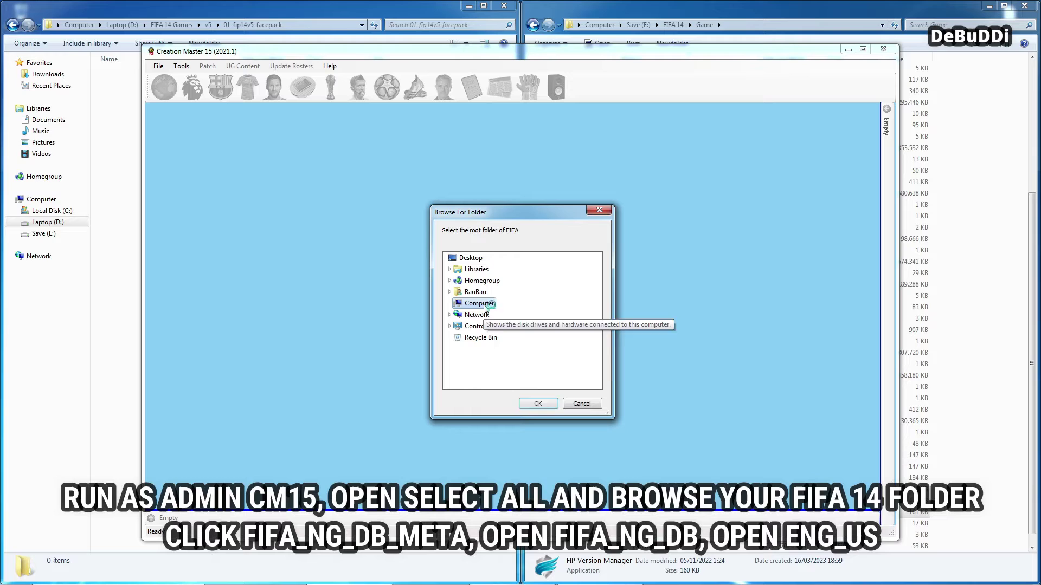
pyautogui.doubleClick(488, 337)
pyautogui.doubleClick(485, 348)
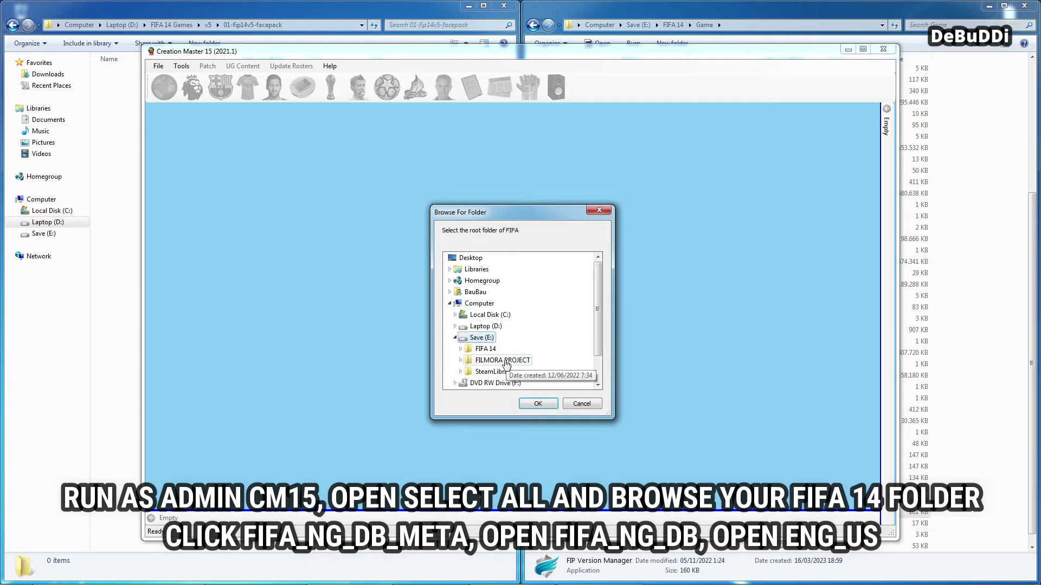
pyautogui.click(536, 404)
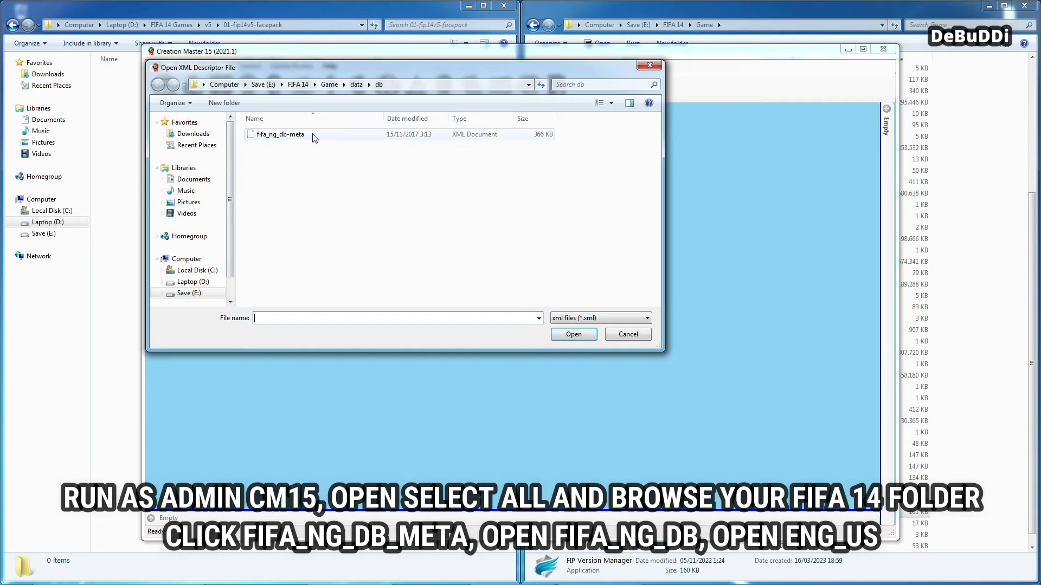
# - Load the descriptor file fifa_ng_db-meta, the database fifa_ng_db, and the language database eng_us
pyautogui.click(314, 136)
pyautogui.doubleClick(343, 135)
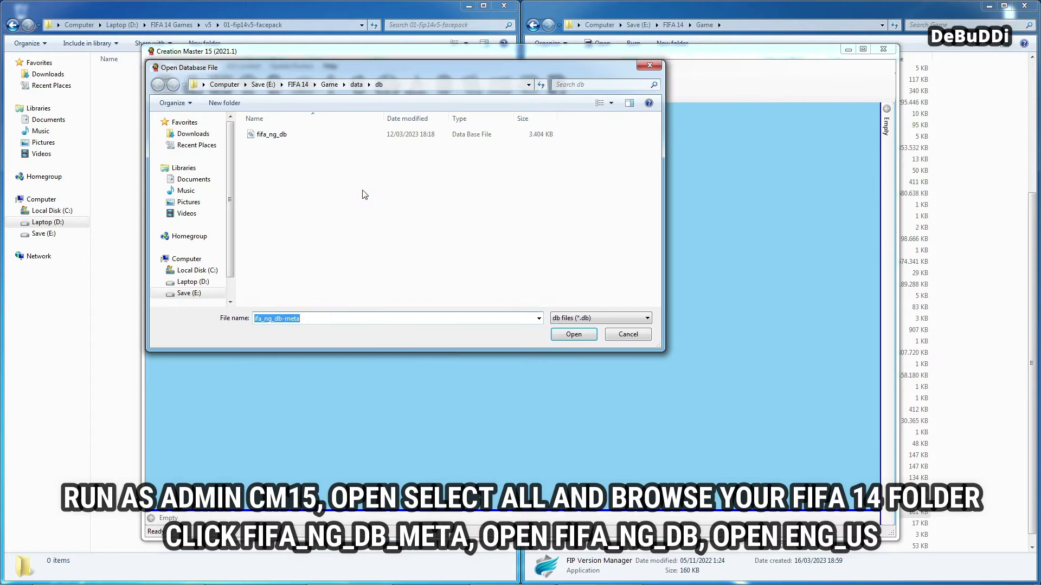
pyautogui.click(365, 194)
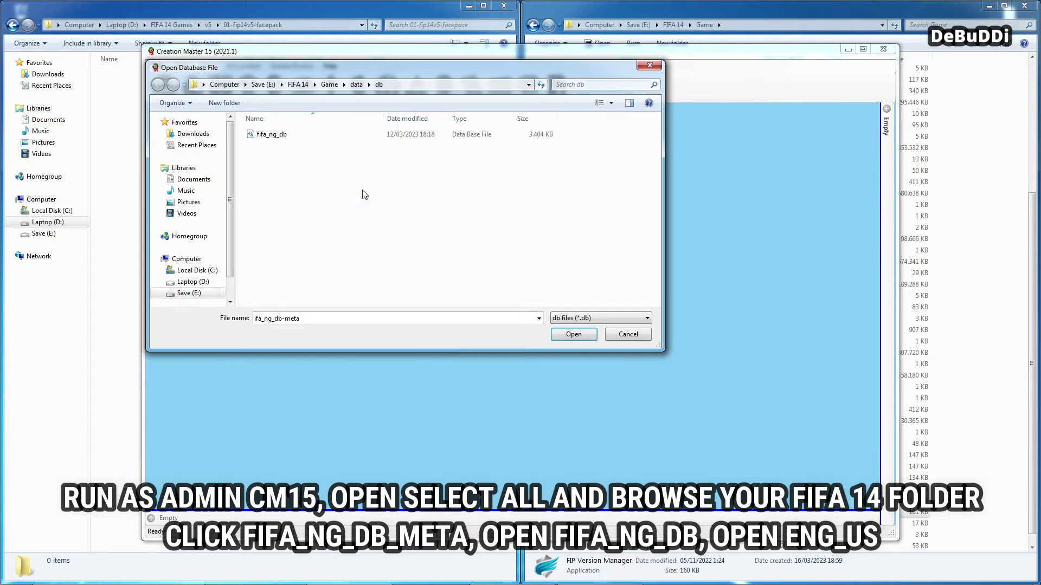
pyautogui.doubleClick(400, 135)
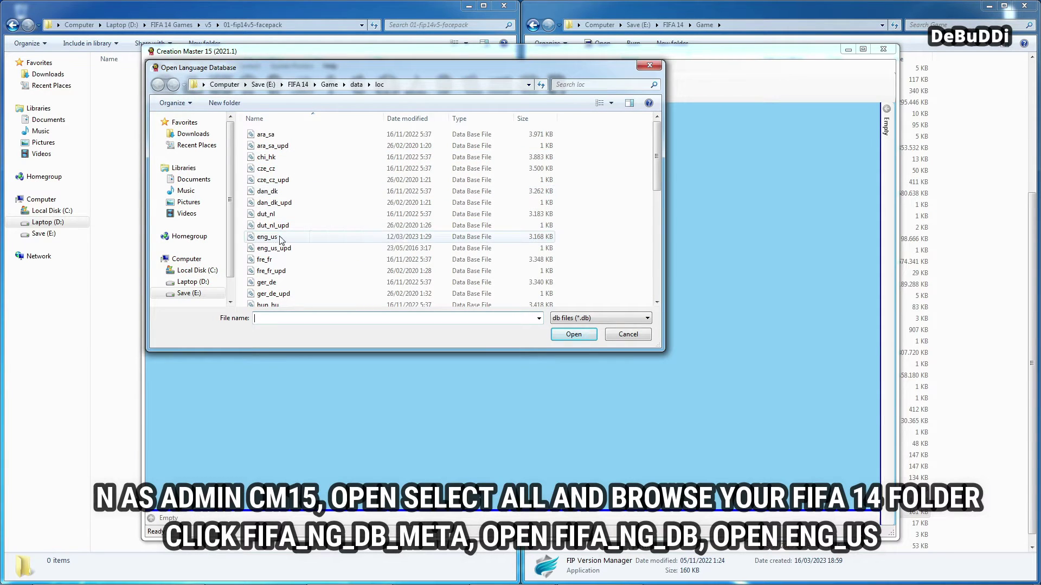
pyautogui.click(332, 239)
pyautogui.doubleClick(332, 239)
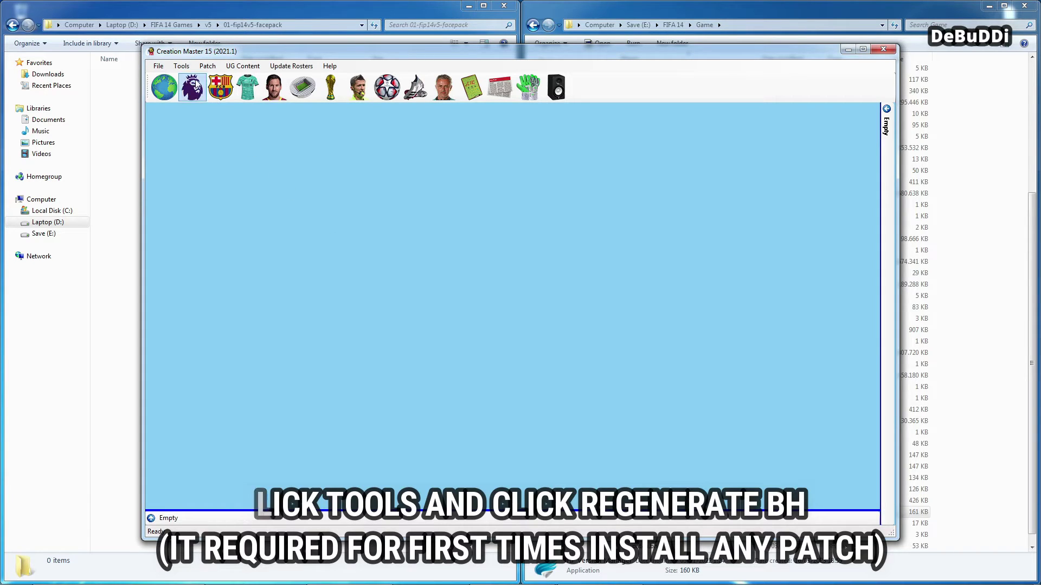
# - Regenerate the BH files, accepting the change to the Windows 7 Basic color scheme, and close Creation Master 15 when it is ready
pyautogui.click(181, 65)
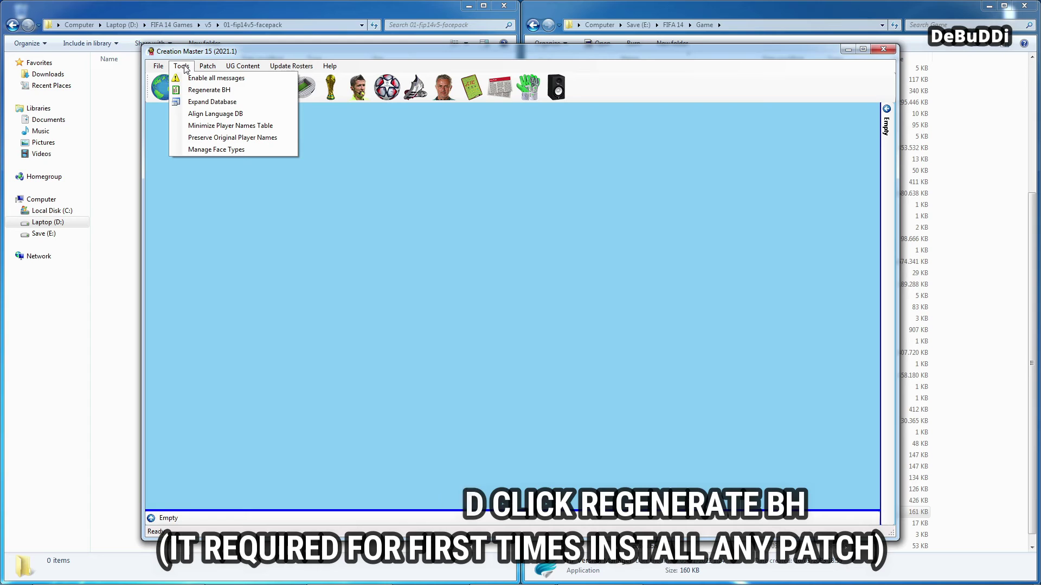
pyautogui.click(210, 90)
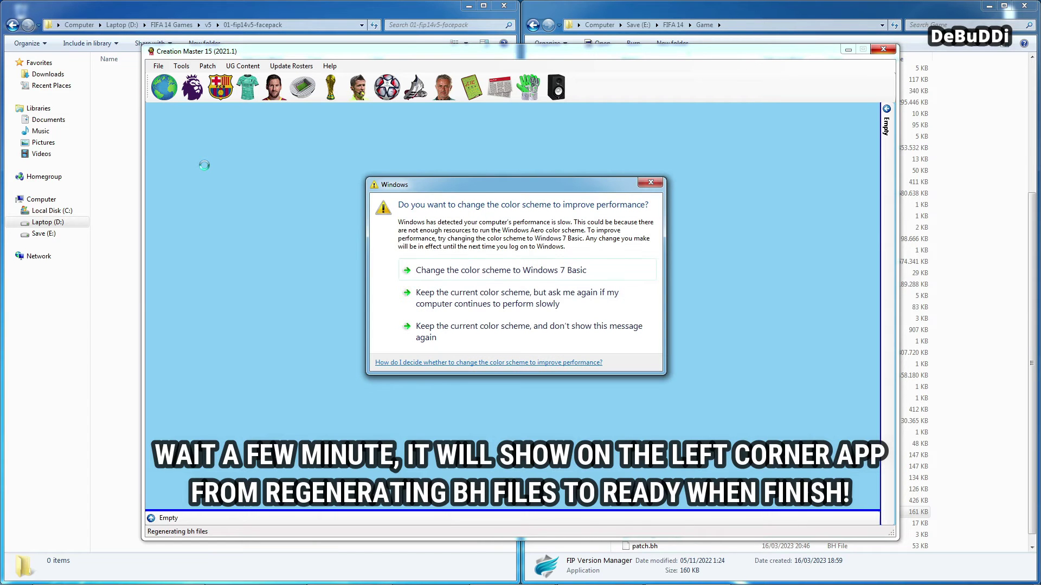
pyautogui.click(477, 269)
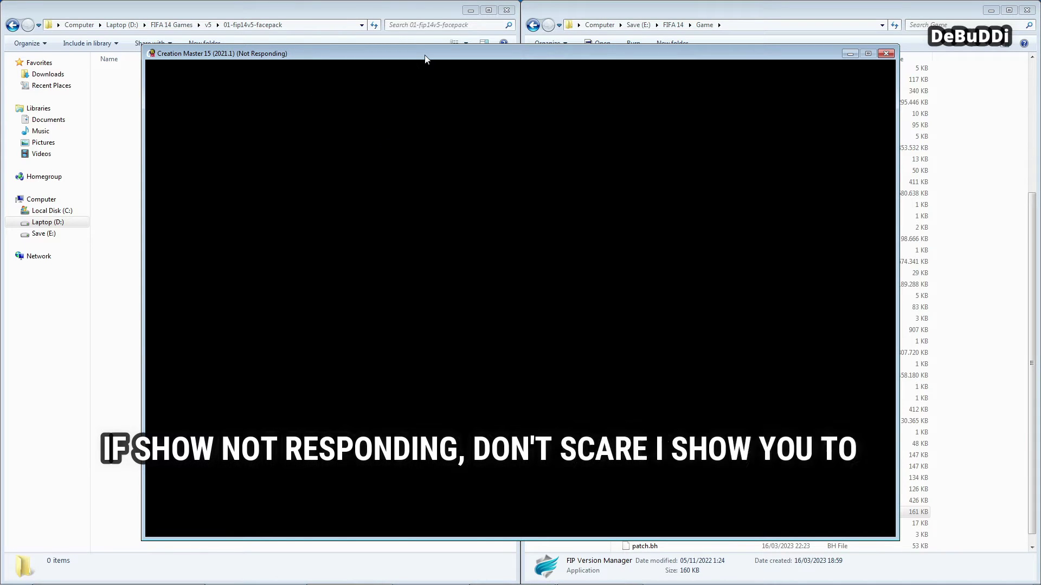
pyautogui.moveTo(425, 58); pyautogui.dragTo(424, 74)
pyautogui.click(459, 285)
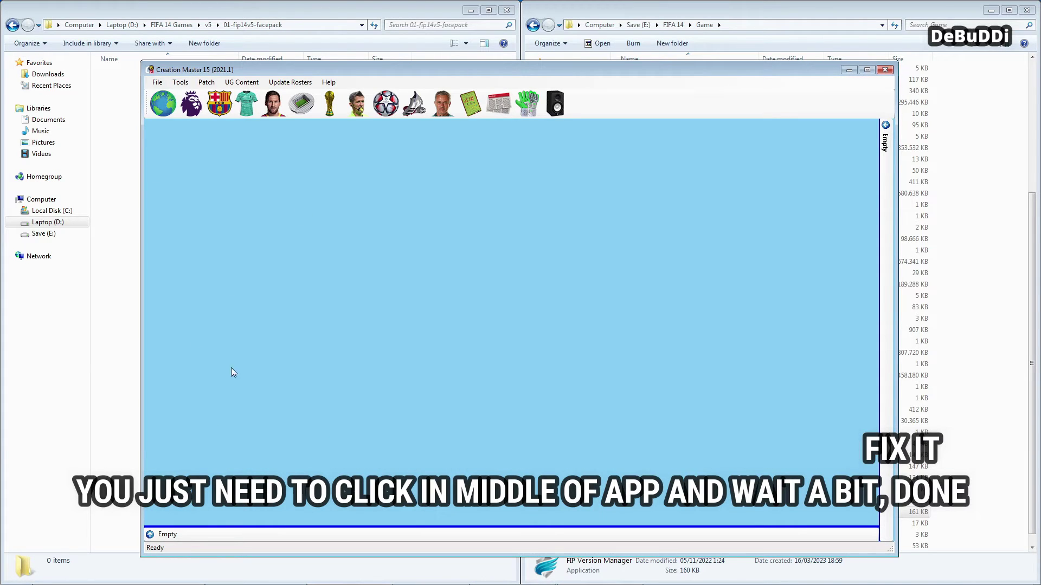
pyautogui.click(885, 70)
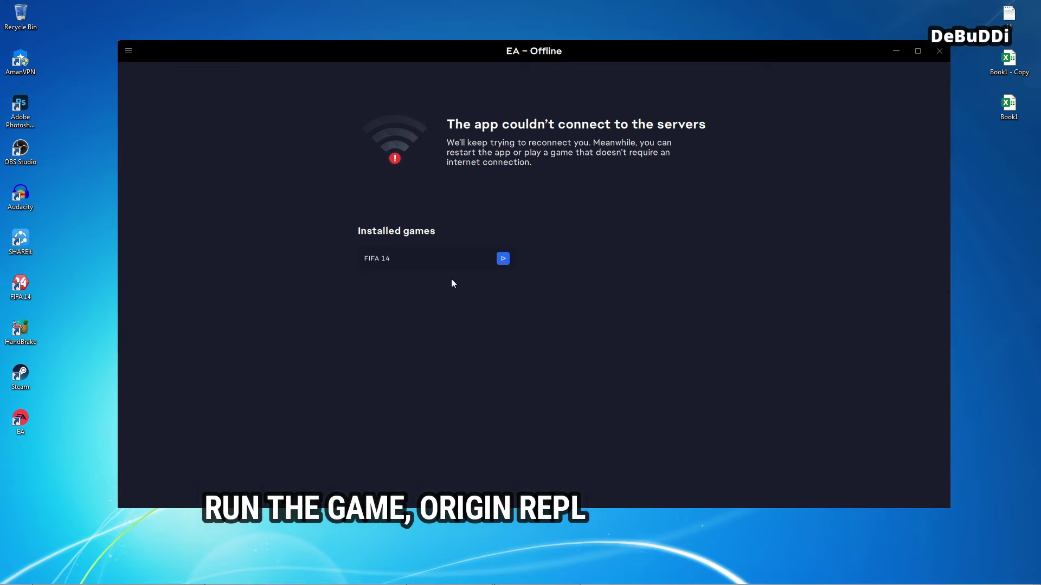
# - Launch FIFA 14 from the EA app and start playing from the game launcher
pyautogui.click(503, 258)
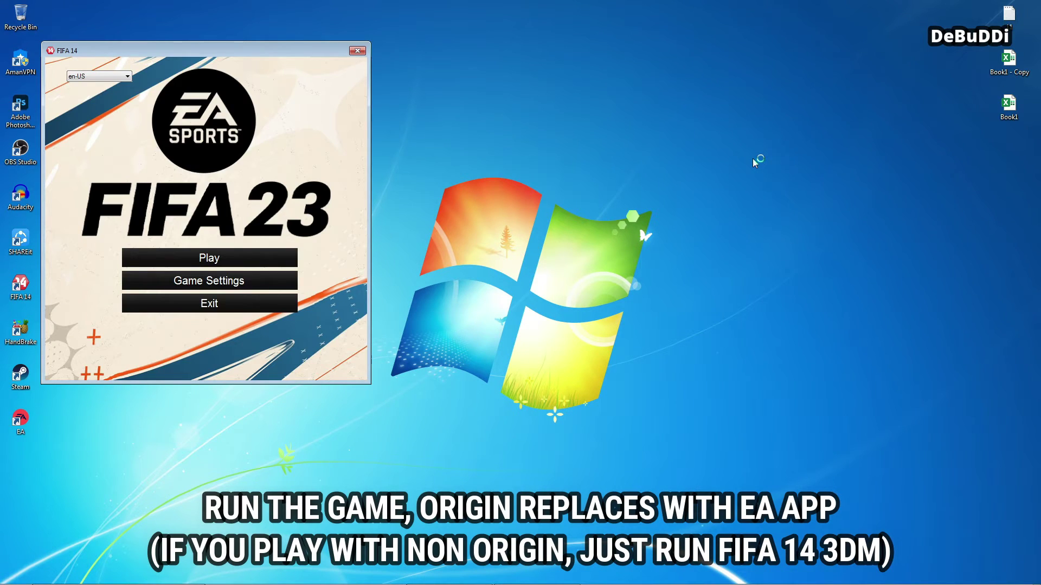
pyautogui.click(264, 265)
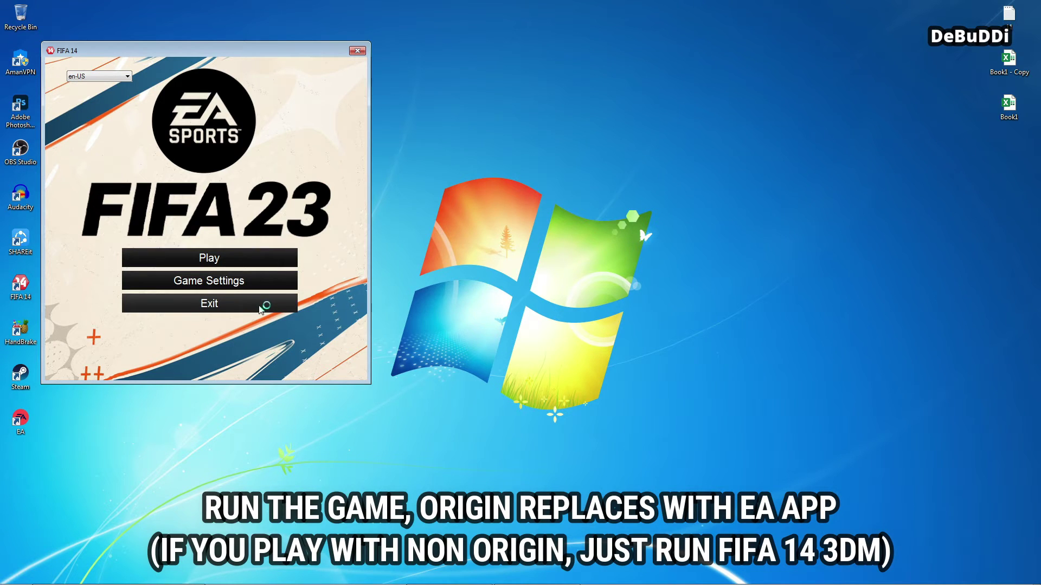